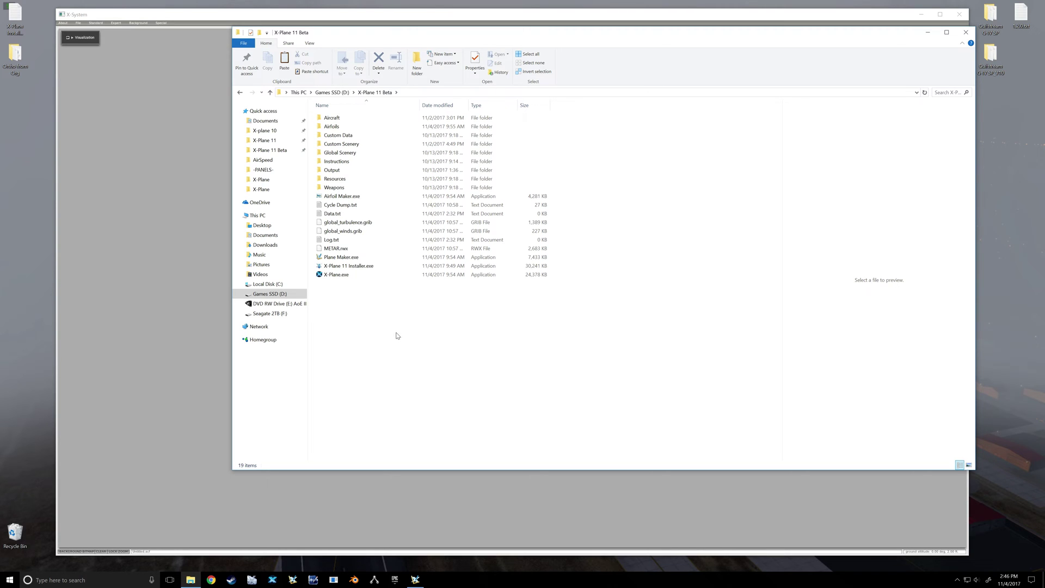
# Step: Nudge the File Explorer window slightly to the right
pyautogui.moveTo(594, 35)
pyautogui.mouseDown()
pyautogui.moveTo(606, 46)
pyautogui.moveTo(614, 32)
pyautogui.mouseUp()
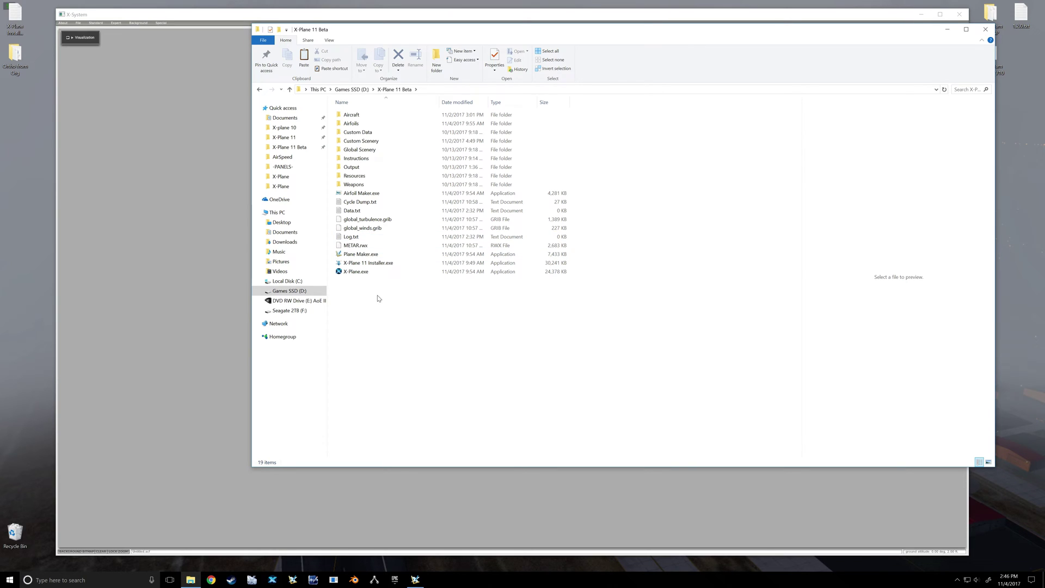
# Step: Inside Aircraft > My Aircraft, create a folder named Sportsman 2+2 and open it
pyautogui.doubleClick(390, 116)
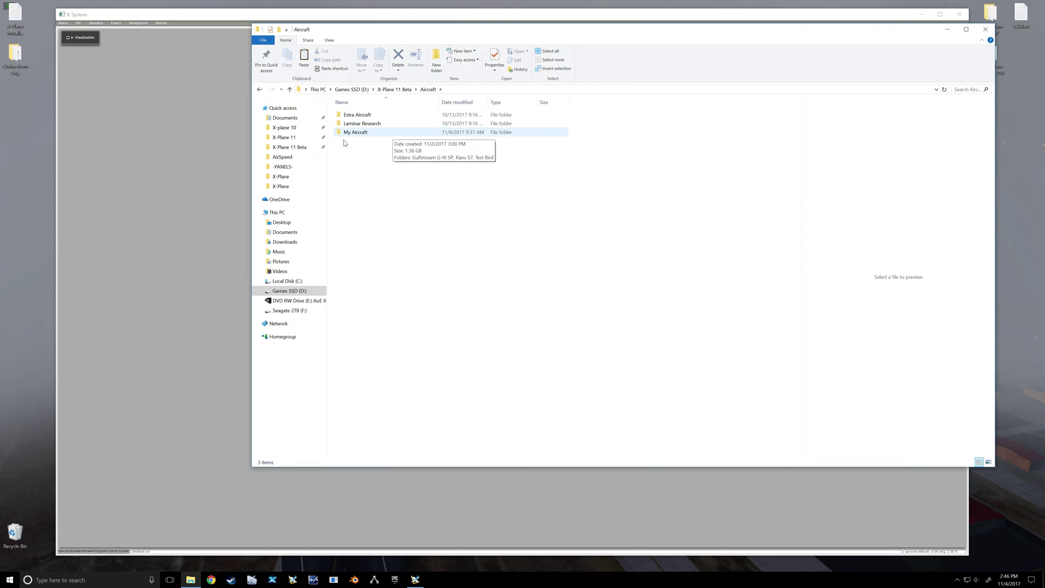
pyautogui.doubleClick(390, 133)
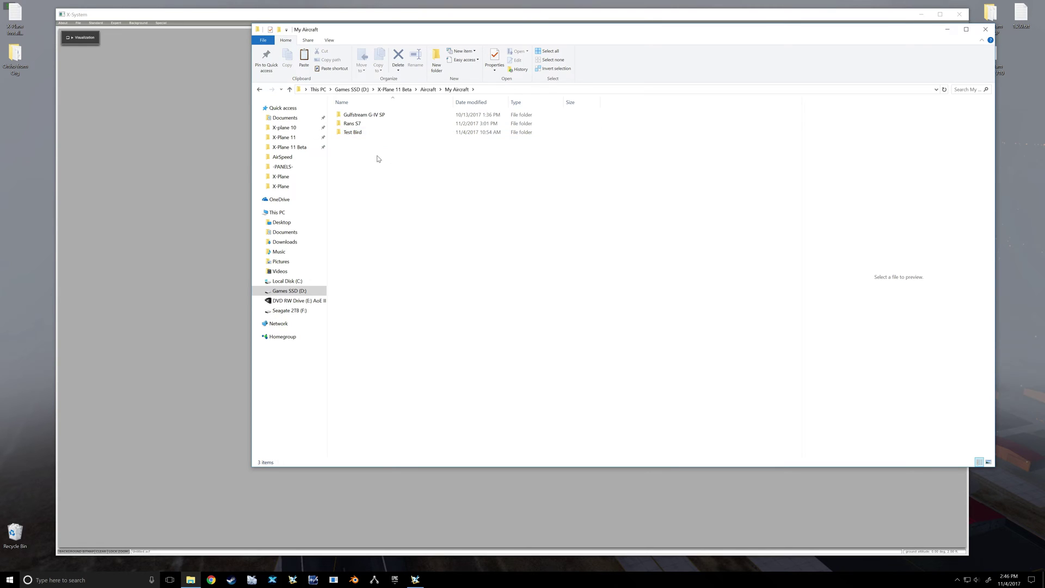
pyautogui.click(437, 58)
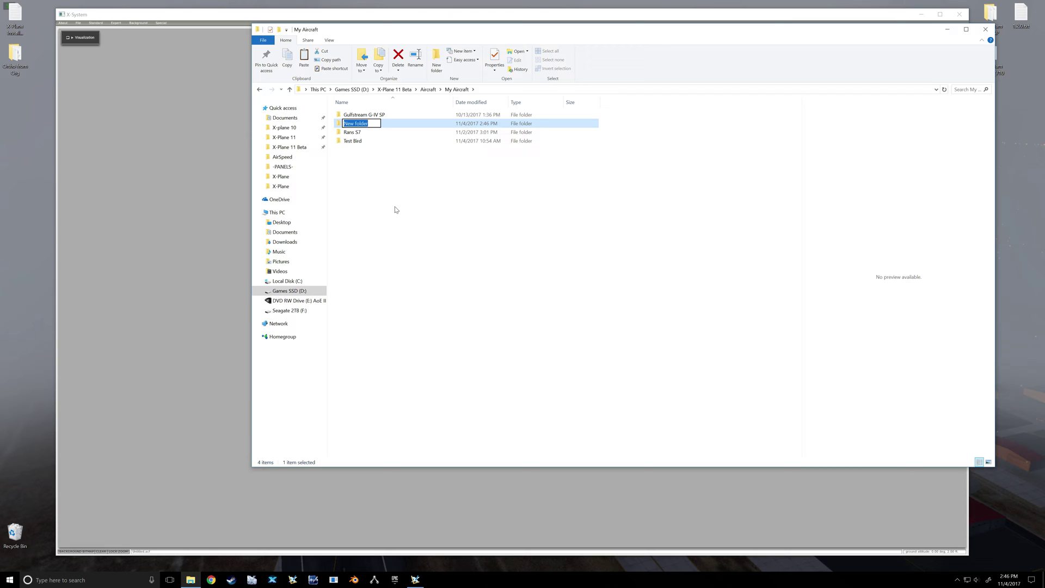
pyautogui.write('Sporstm')
pyautogui.write('an')
pyautogui.write(' 2+')
pyautogui.write('2')
pyautogui.press('Return')
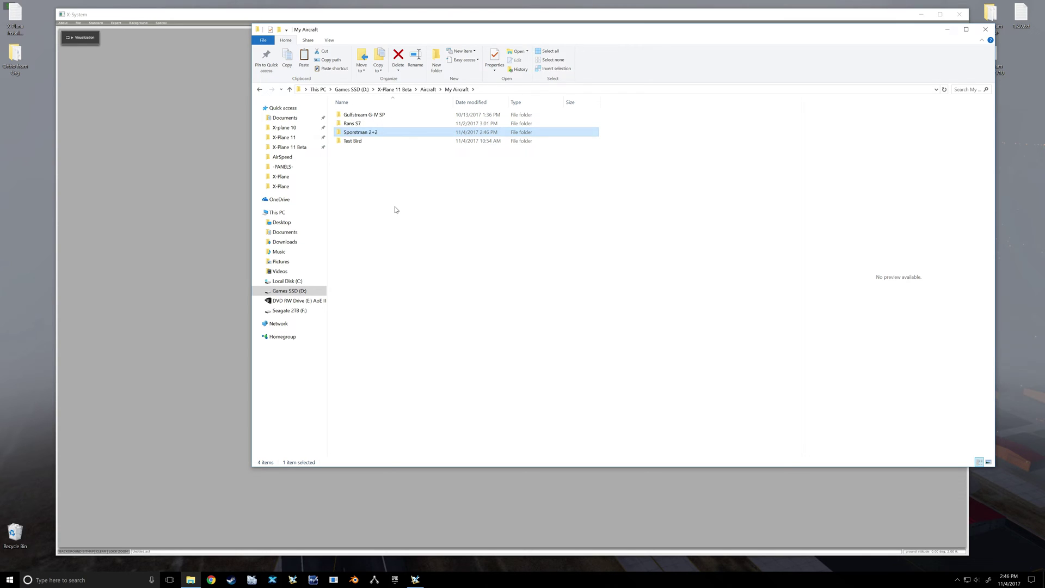
pyautogui.doubleClick(395, 134)
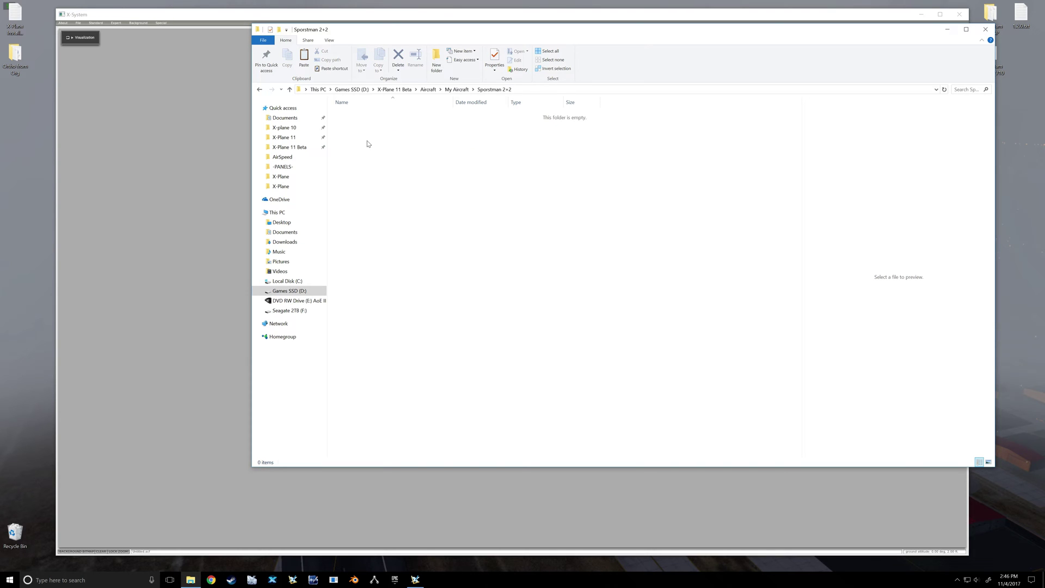
# Step: Create the cockpit and objects subfolders inside Sportsman 2+2, then move Explorer aside
pyautogui.hotkey('ctrl', 'shift', 'n')
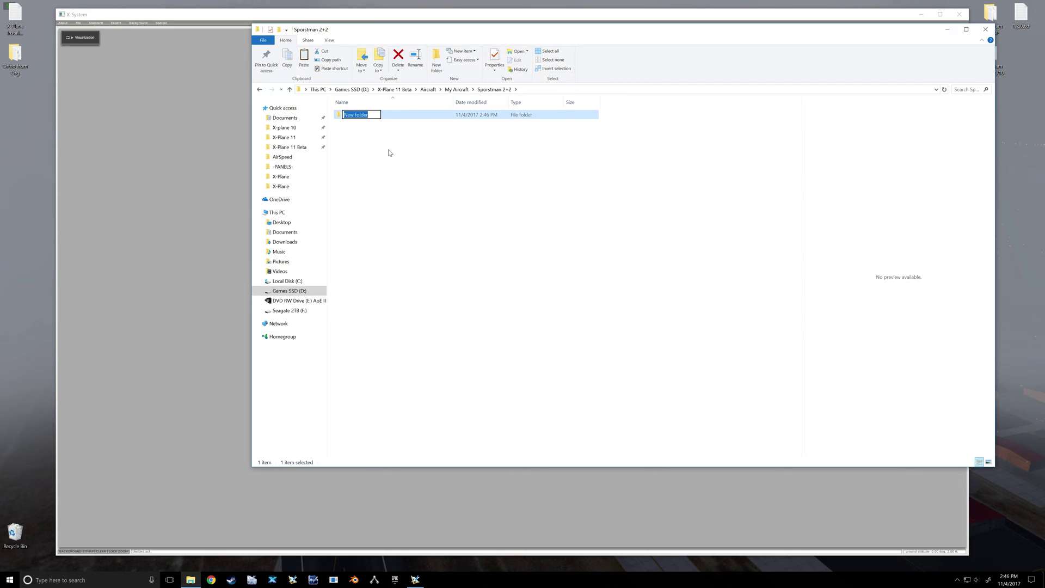
pyautogui.write('cockpit')
pyautogui.press('Return')
pyautogui.click(374, 145)
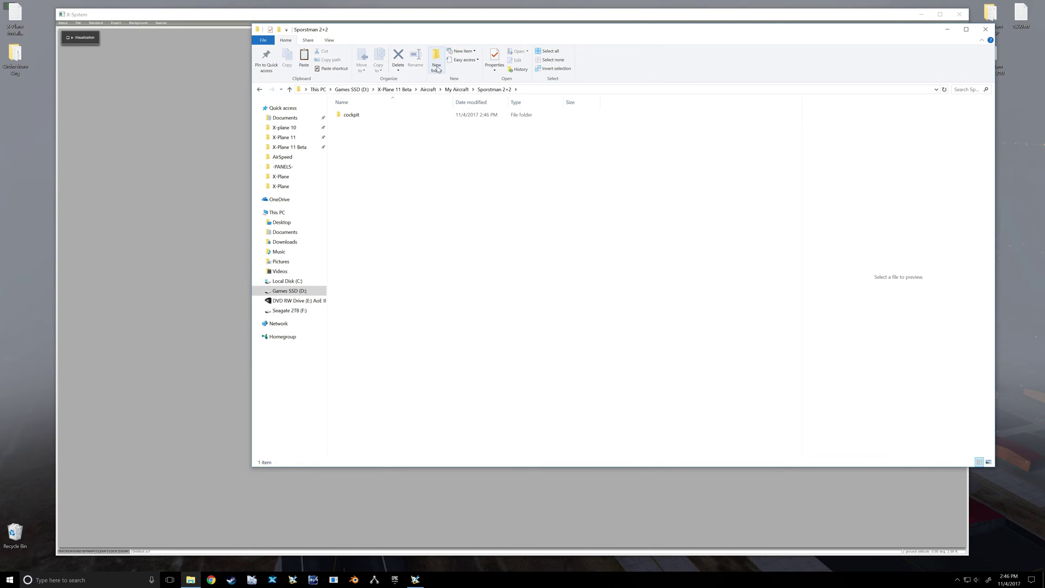
pyautogui.hotkey('ctrl', 'shift', 'n')
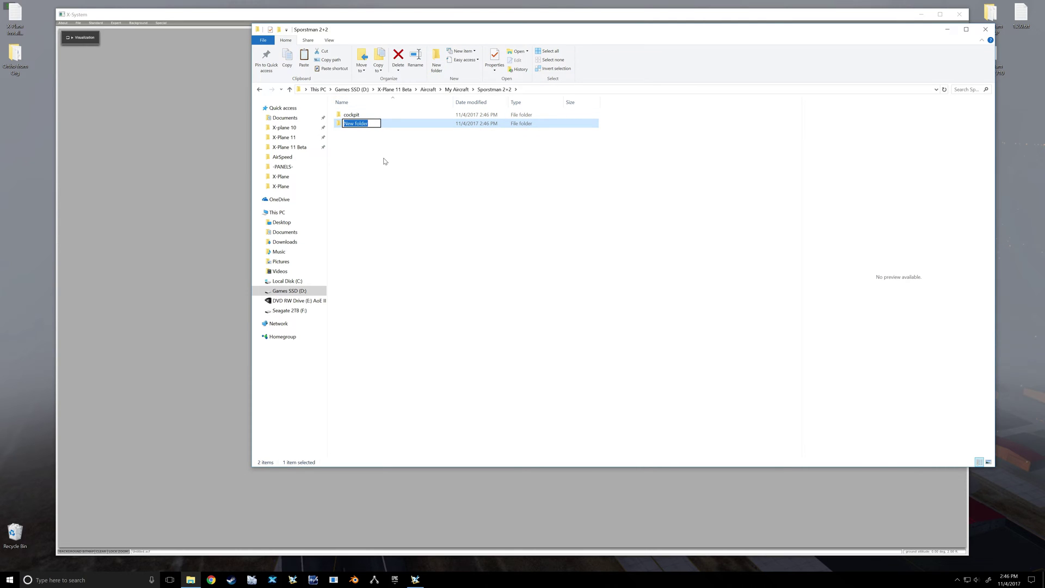
pyautogui.write('objects')
pyautogui.press('Return')
pyautogui.click(380, 175)
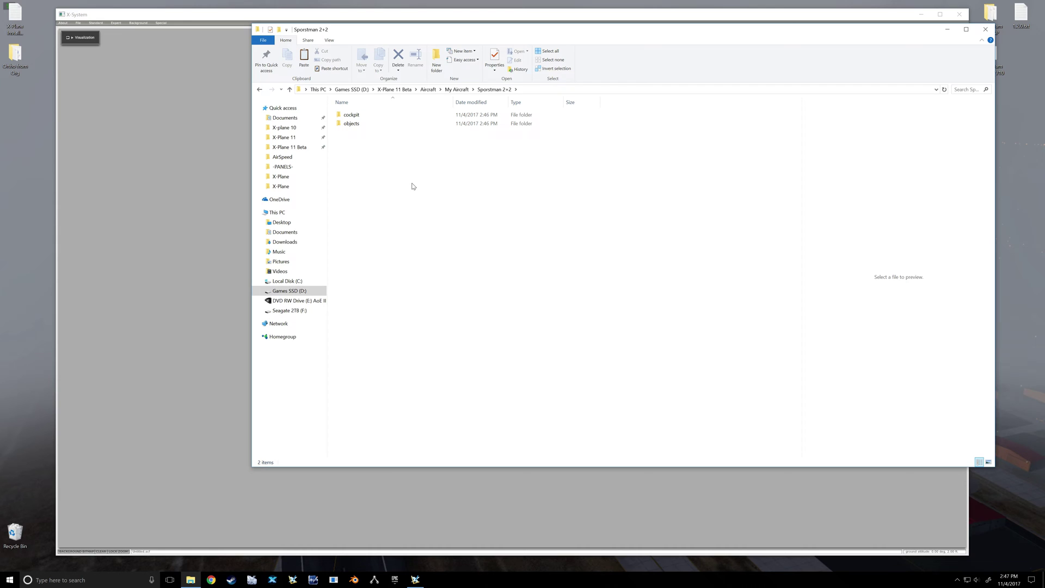
pyautogui.moveTo(550, 31); pyautogui.dragTo(578, 43)
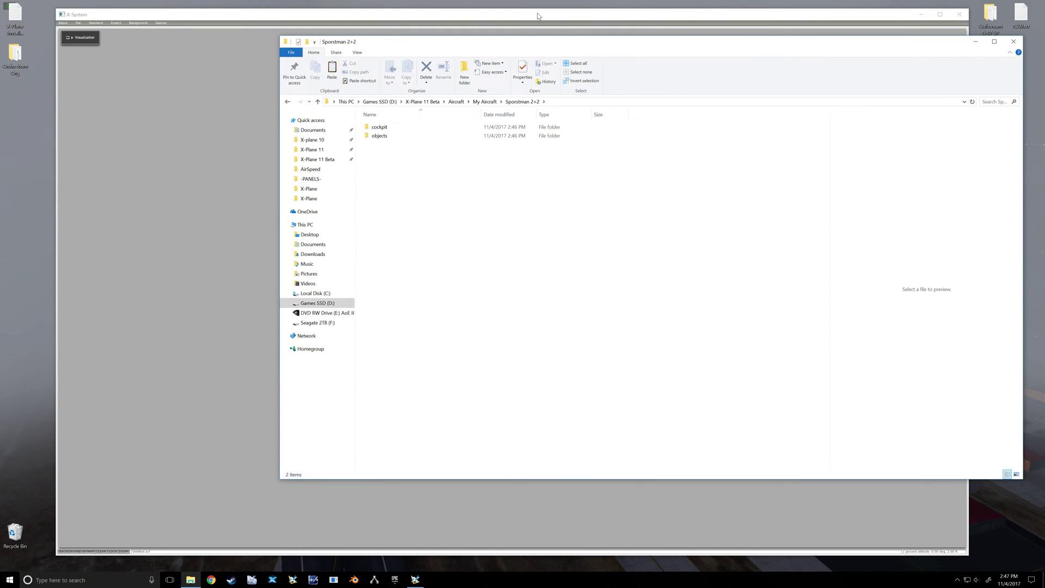
# Step: Bring Plane Maker to the front, then reposition and enlarge its window
pyautogui.click(538, 16)
pyautogui.moveTo(462, 17); pyautogui.dragTo(443, 10)
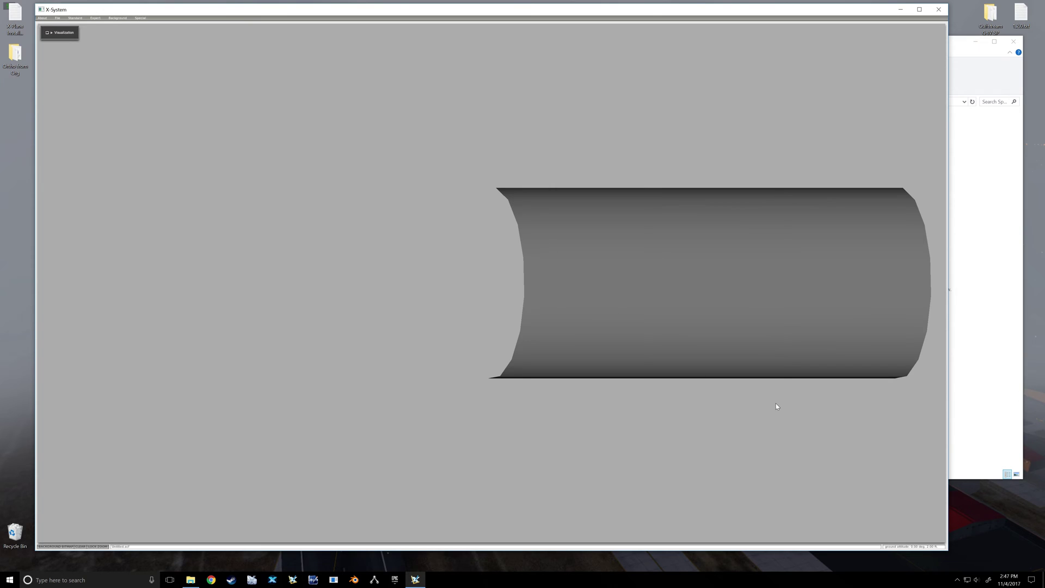
pyautogui.moveTo(951, 552); pyautogui.dragTo(984, 568)
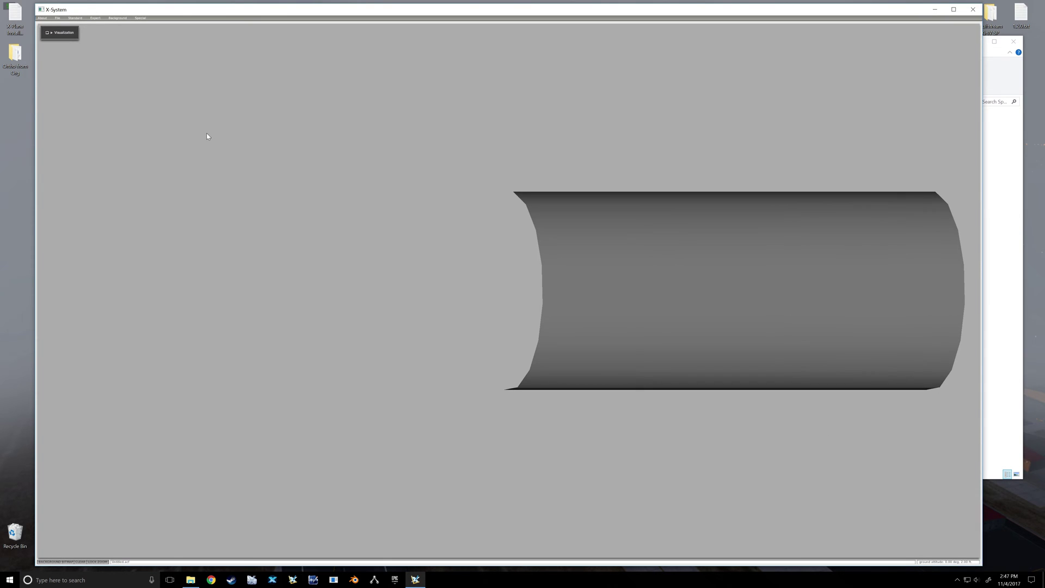
# Step: Glance at the Standard menu, then choose Save As from the File menu
pyautogui.click(74, 19)
pyautogui.click(74, 19)
pyautogui.click(57, 19)
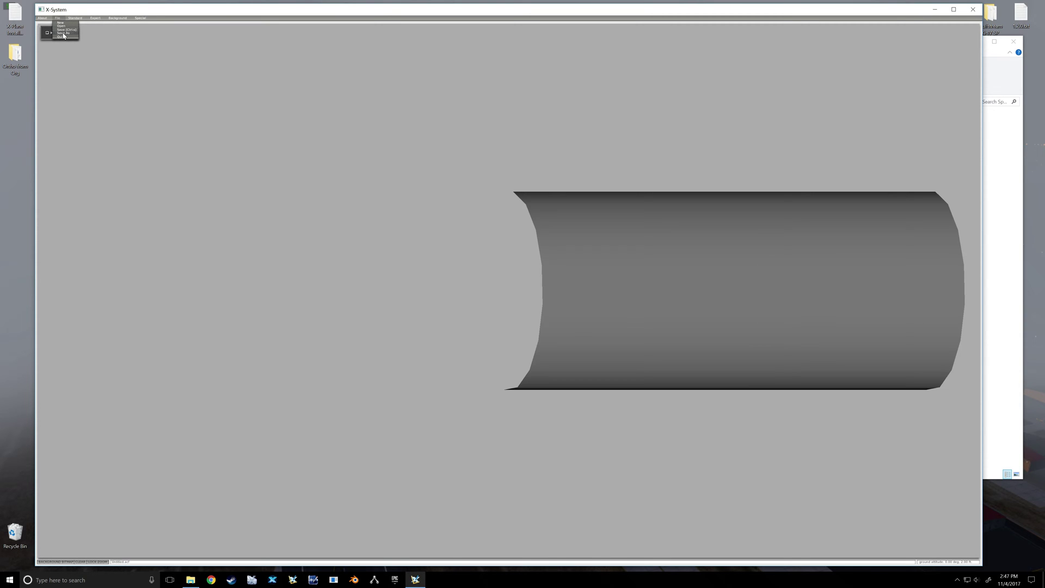
pyautogui.click(63, 34)
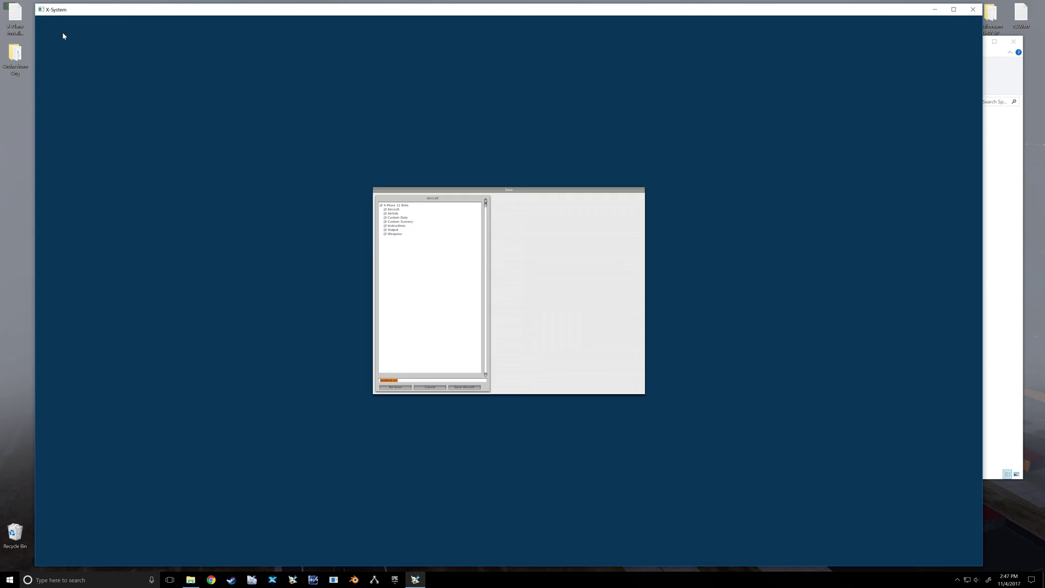
# Step: Save the aircraft into Aircraft > My Aircraft > Sportsman 2+2 and acknowledge the warning
pyautogui.click(391, 381)
pyautogui.click(392, 210)
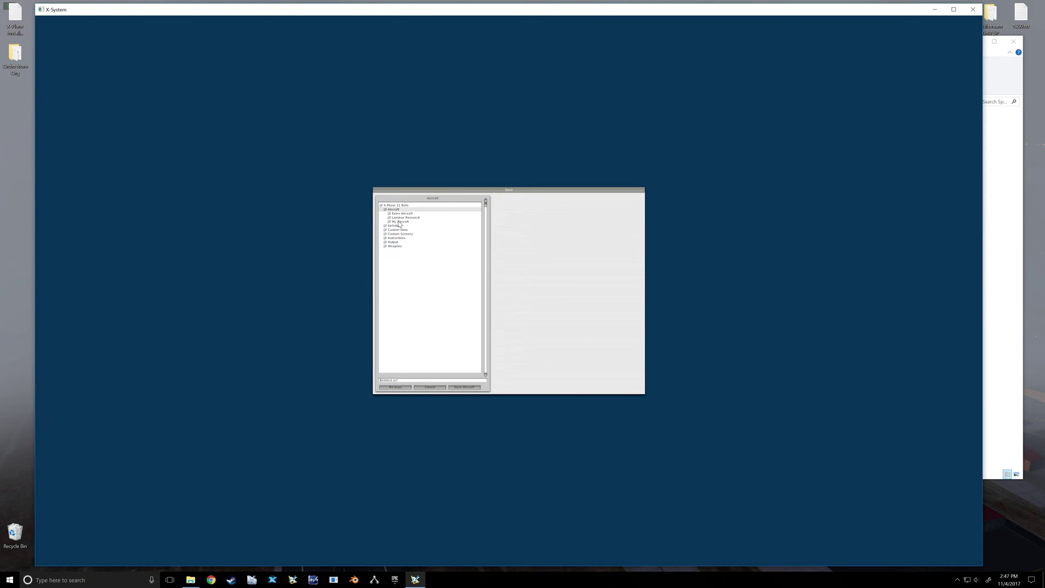
pyautogui.click(399, 222)
pyautogui.click(404, 234)
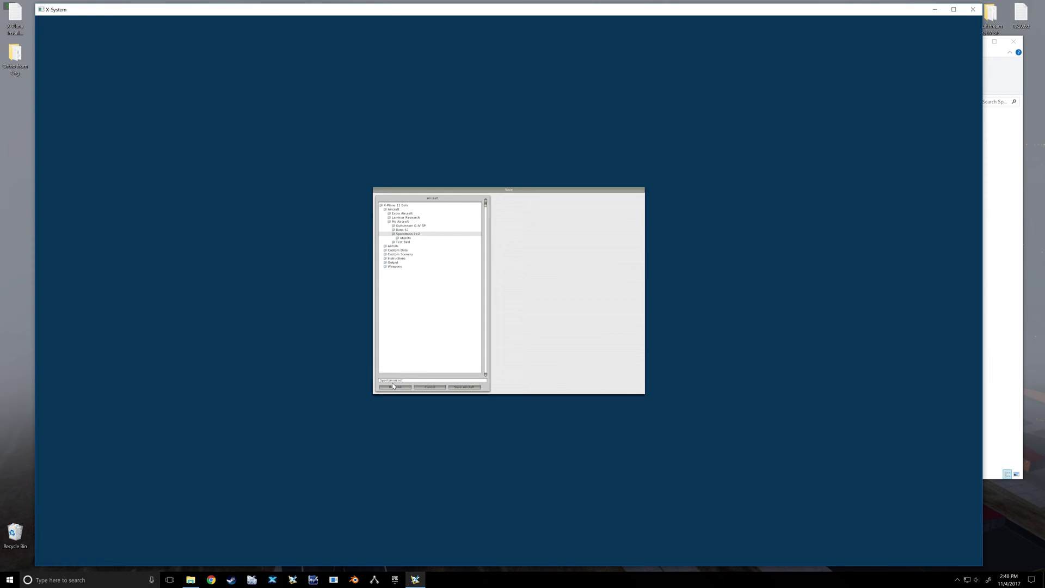
pyautogui.click(469, 387)
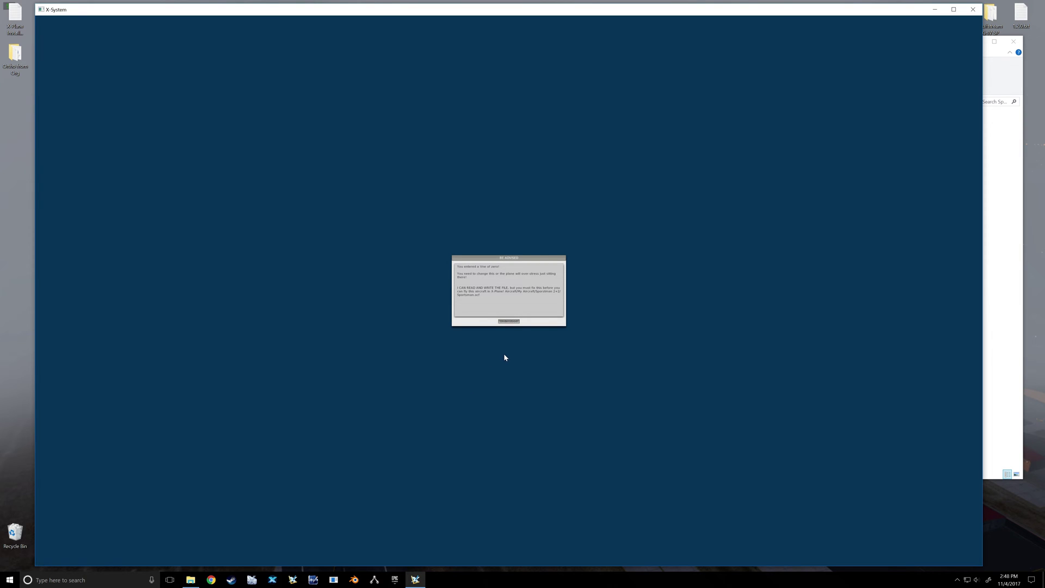
pyautogui.click(509, 321)
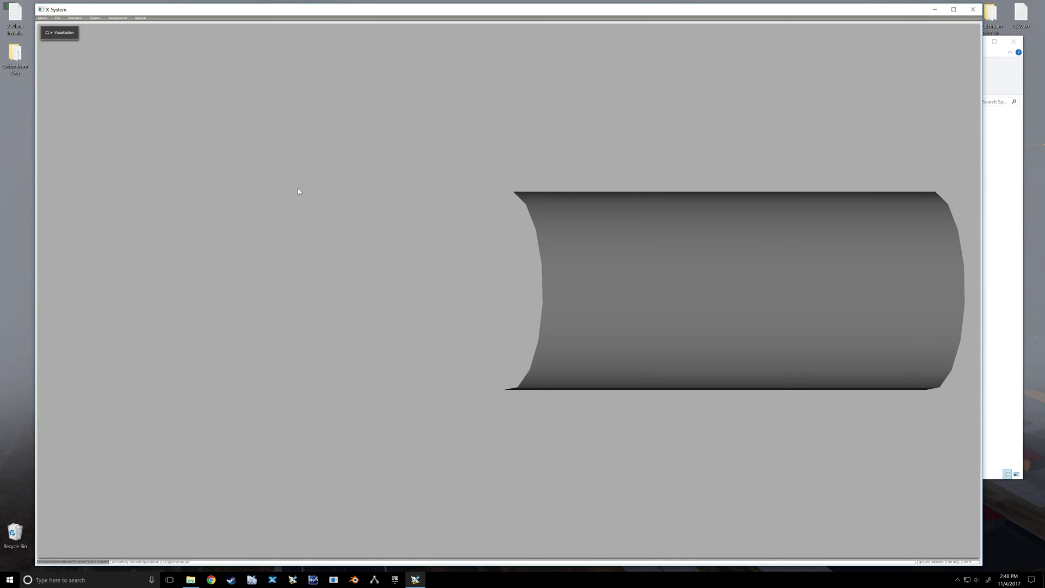
# Step: In Explorer, browse to F:\Game Dev\X-Plane Dev\Sportsman 2+2
pyautogui.click(190, 582)
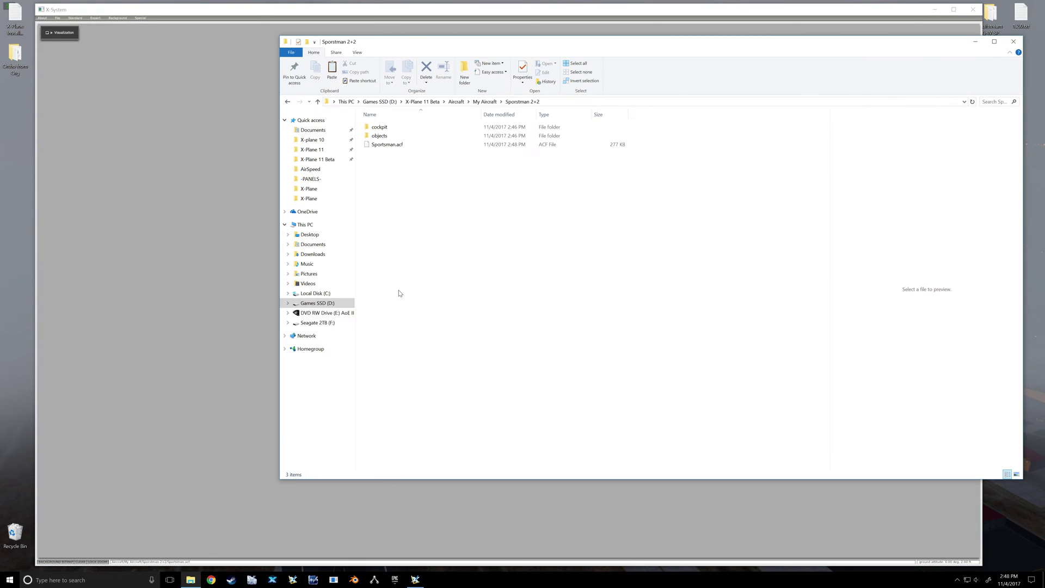
pyautogui.click(327, 324)
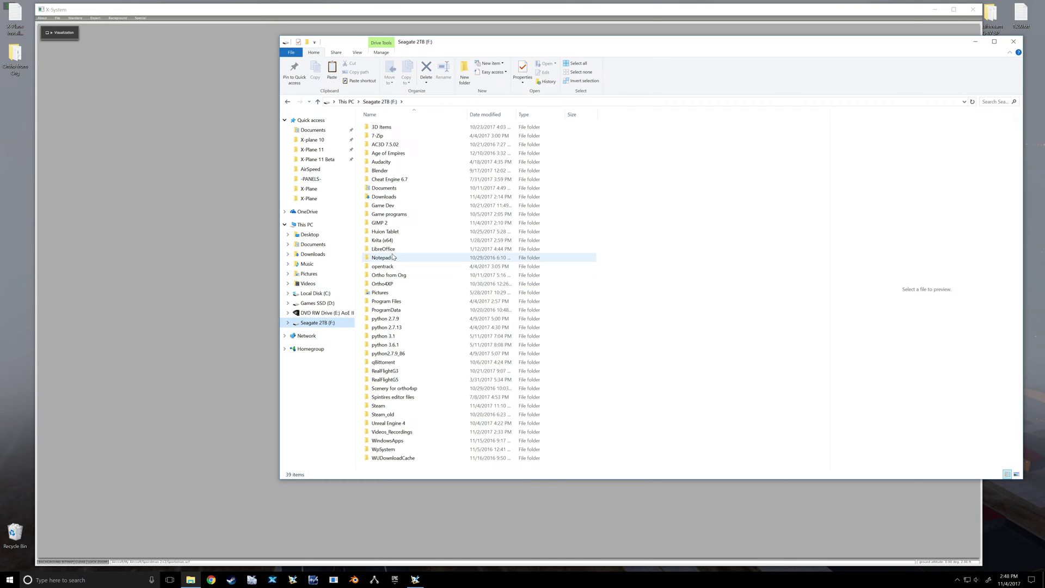
pyautogui.doubleClick(405, 207)
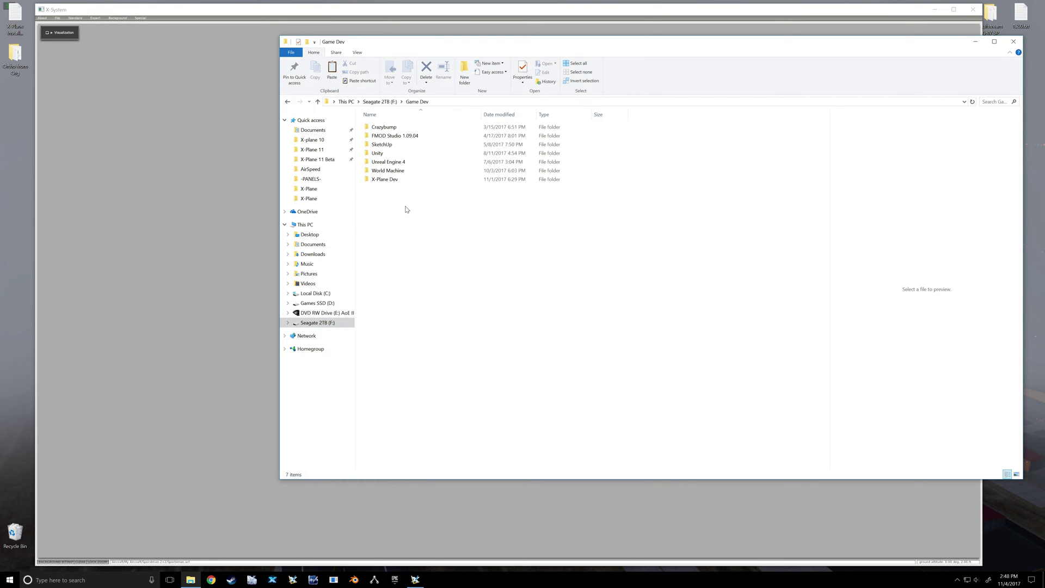
pyautogui.doubleClick(411, 180)
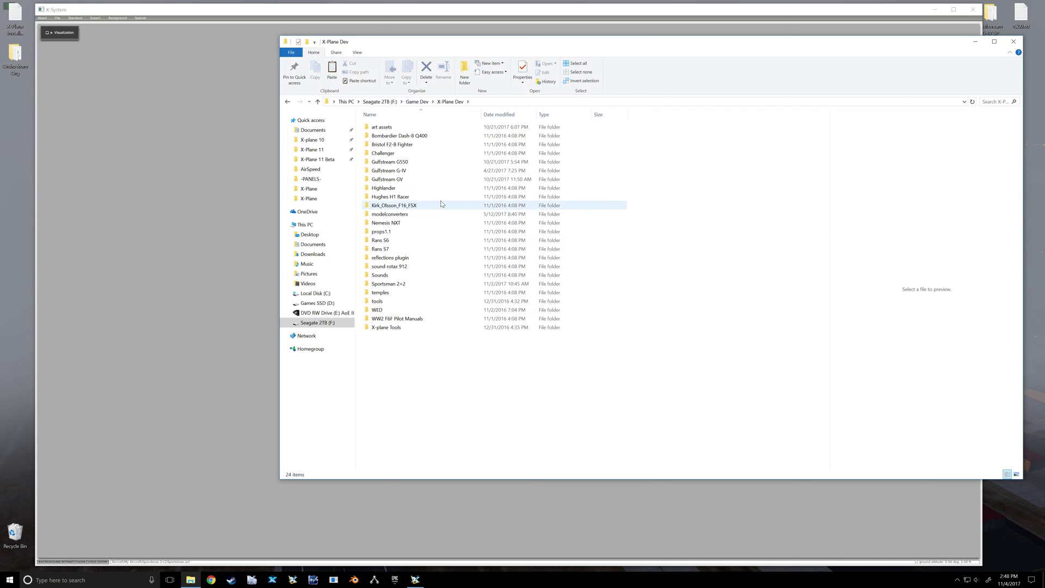
pyautogui.doubleClick(416, 284)
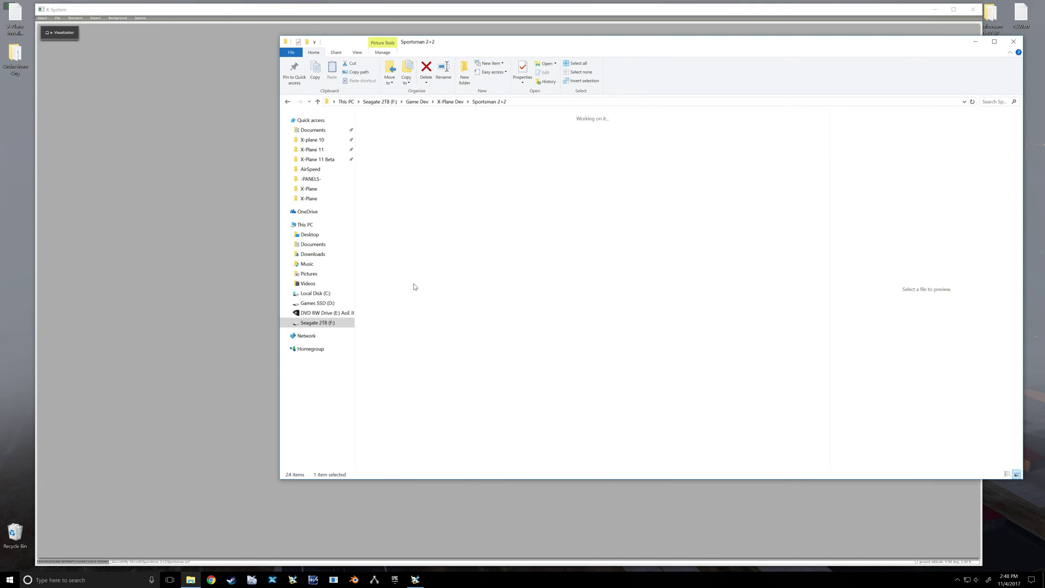
# Step: Open Sportsman_2+2.txt in Notepad++, move it right, and return to Plane Maker
pyautogui.click(428, 136)
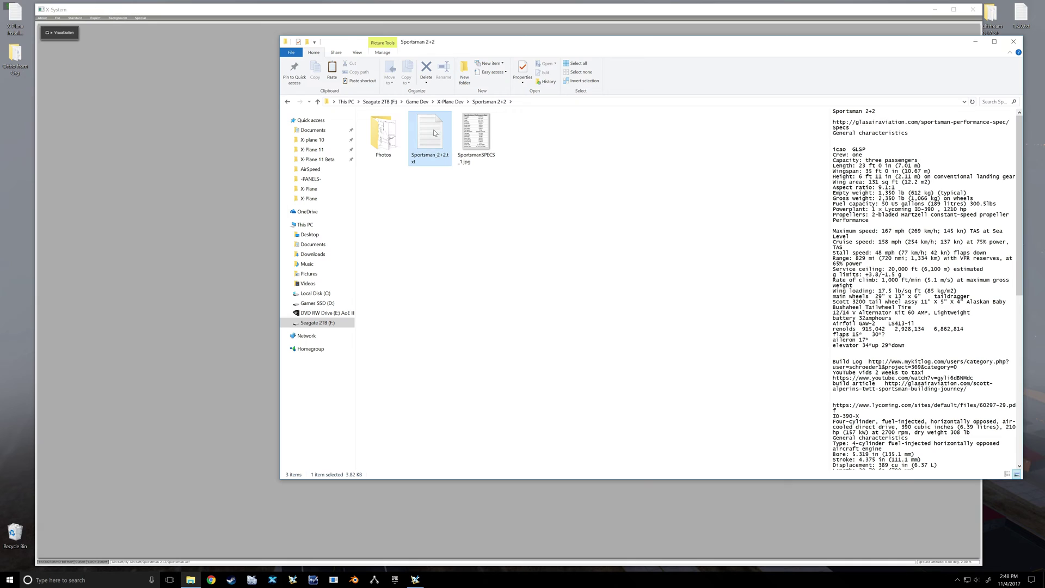
pyautogui.rightClick(428, 136)
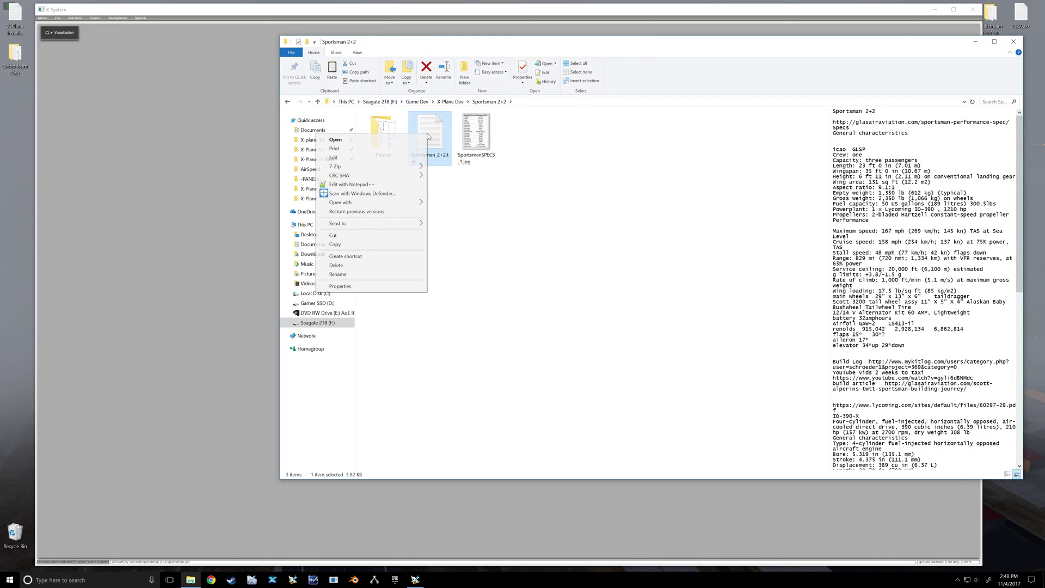
pyautogui.click(376, 177)
pyautogui.moveTo(489, 68); pyautogui.dragTo(722, 67)
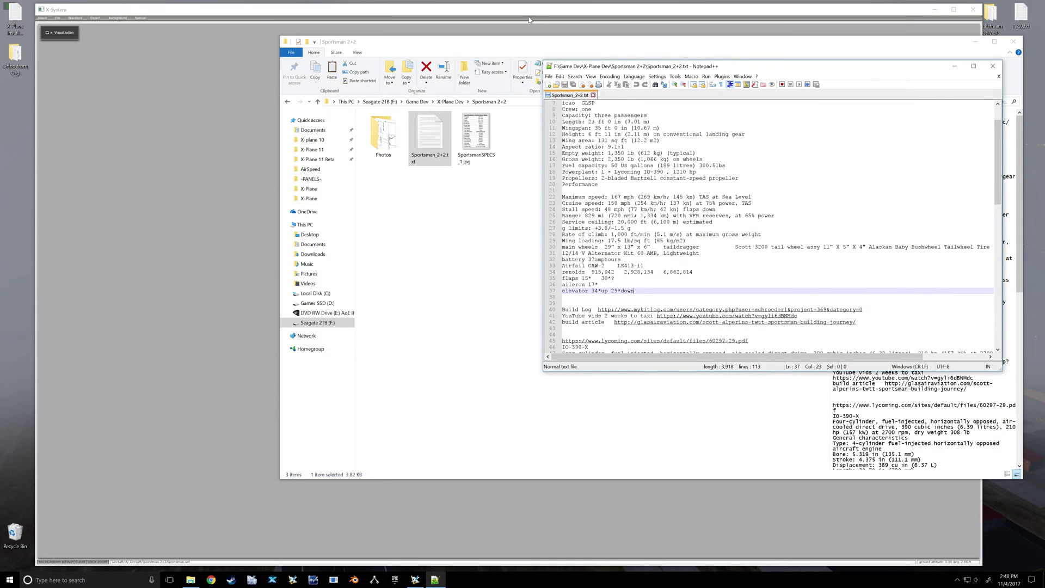
pyautogui.click(599, 28)
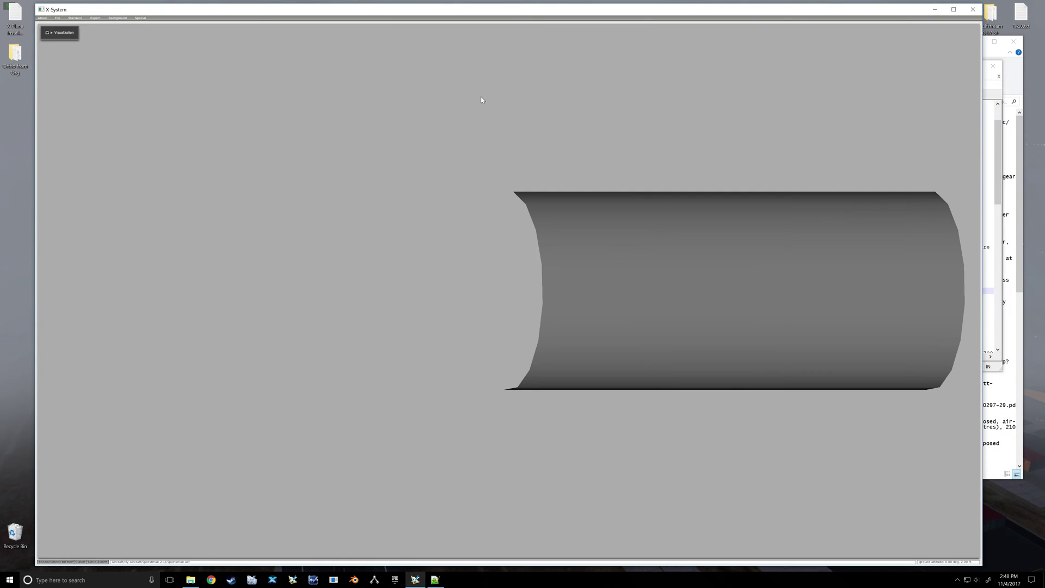
# Step: In Standard > Author, enter the name Sportsman 2+2 and ICAO code GLSP from the notes
pyautogui.click(70, 19)
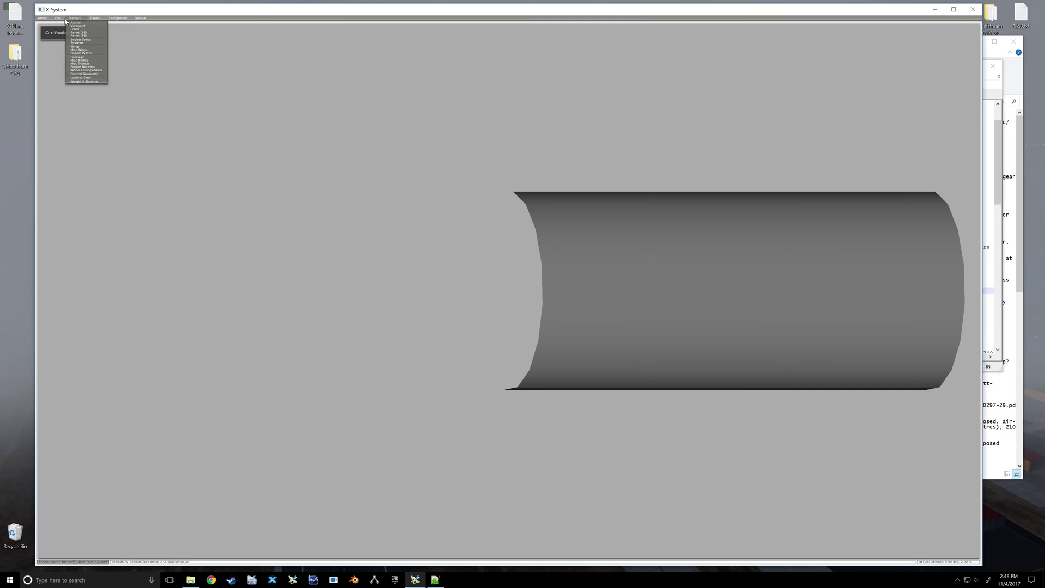
pyautogui.click(76, 18)
pyautogui.click(77, 19)
pyautogui.click(76, 23)
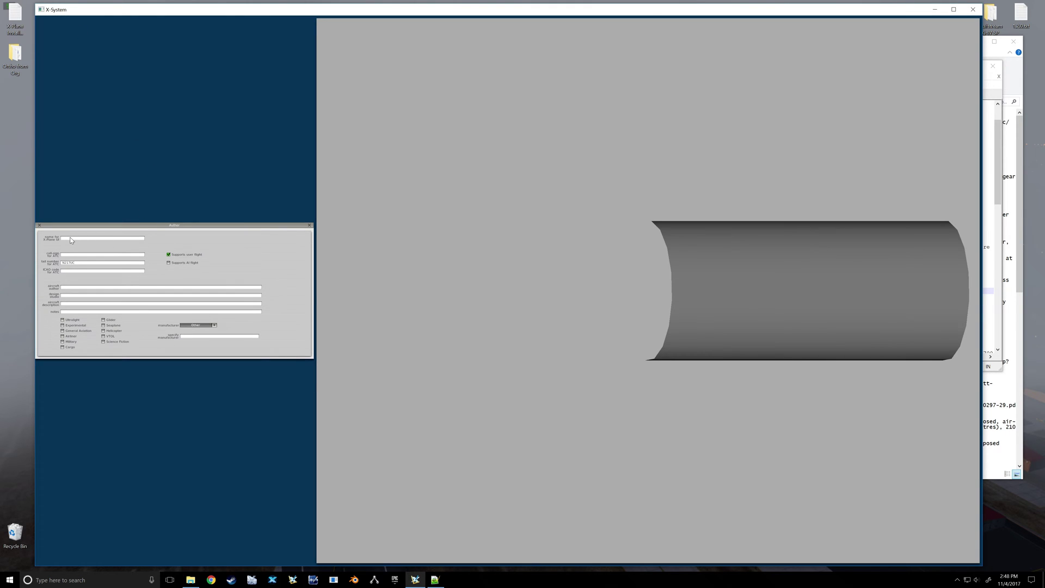
pyautogui.write('Sportsman 2+2')
pyautogui.click(67, 271)
pyautogui.hotkey('alt', 'Tab')
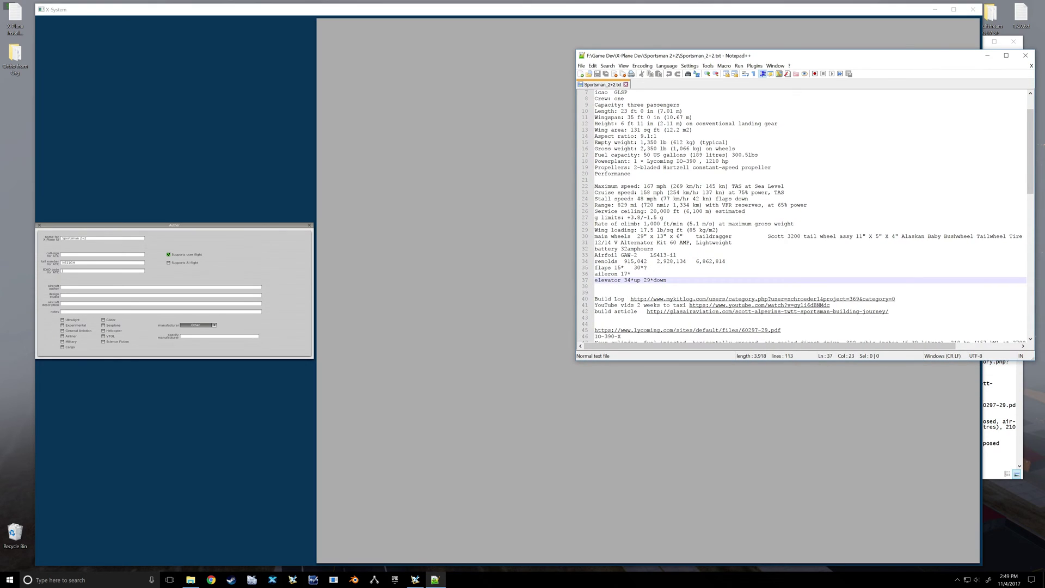
pyautogui.scroll(2, 806, 217)
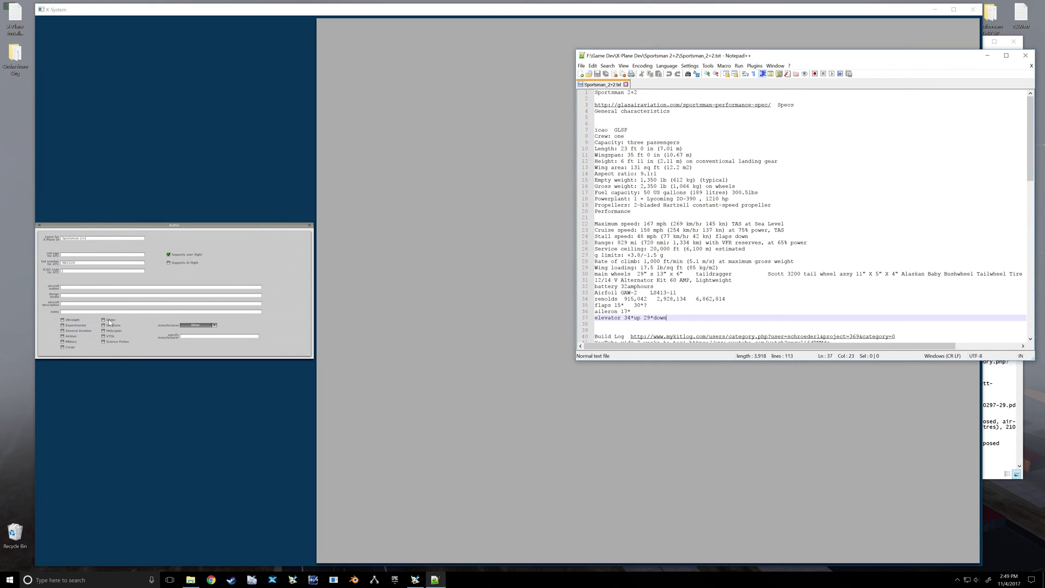
pyautogui.click(73, 270)
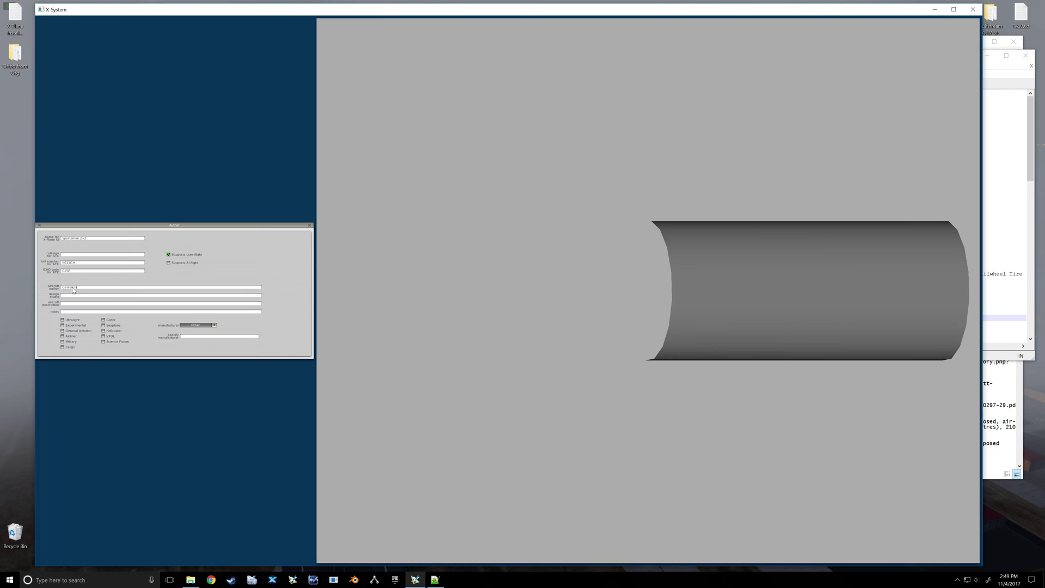
# Step: Fill in the author field, set Glasair as manufacturer, and close Author details
pyautogui.click(66, 288)
pyautogui.click(213, 326)
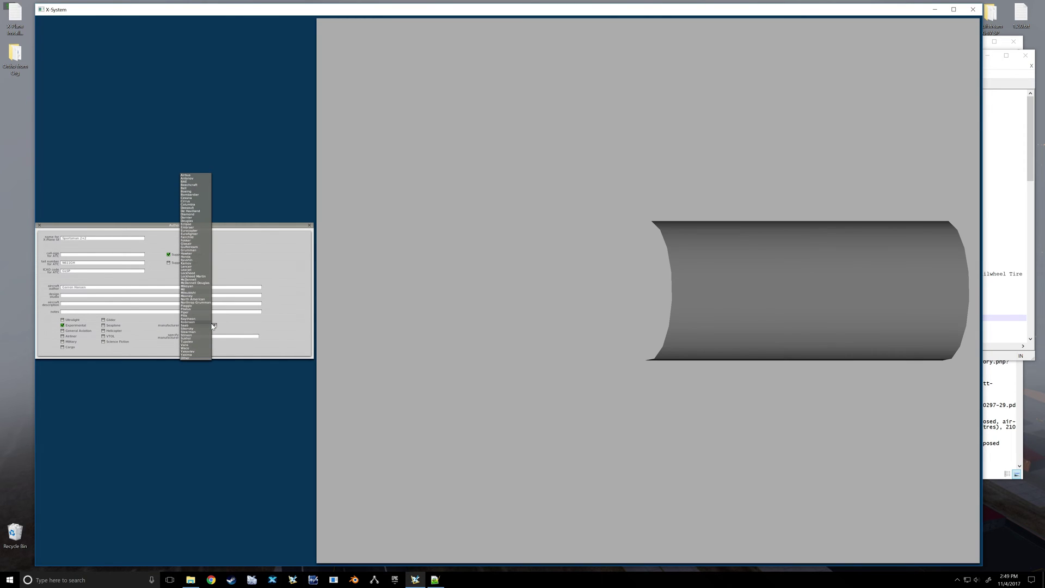
pyautogui.click(187, 244)
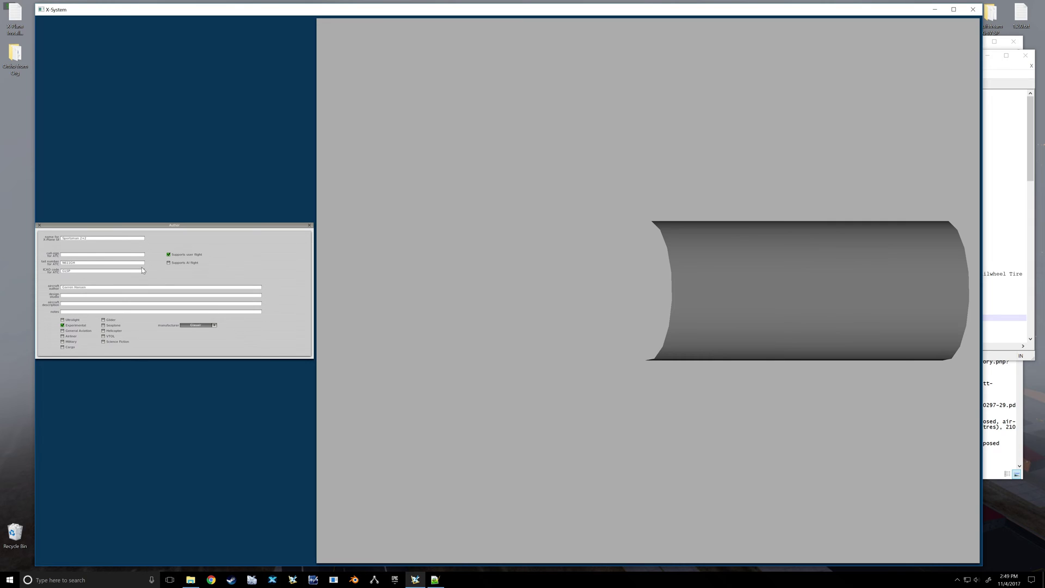
pyautogui.click(39, 225)
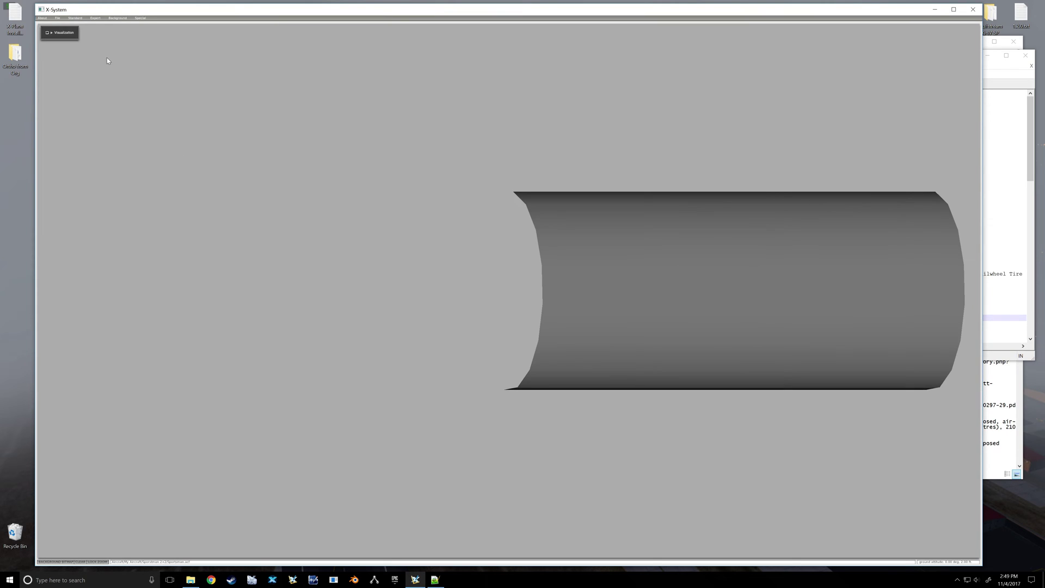
# Step: Open Standard > Viewpoint, narrowing Plane Maker so the Notepad++ notes sit beside it at top
pyautogui.click(75, 19)
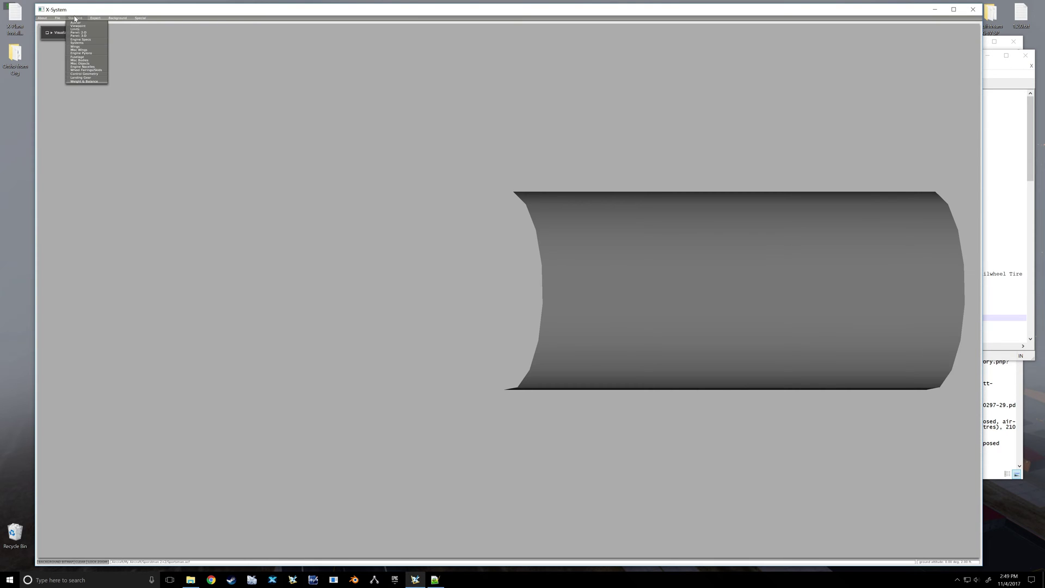
pyautogui.click(79, 26)
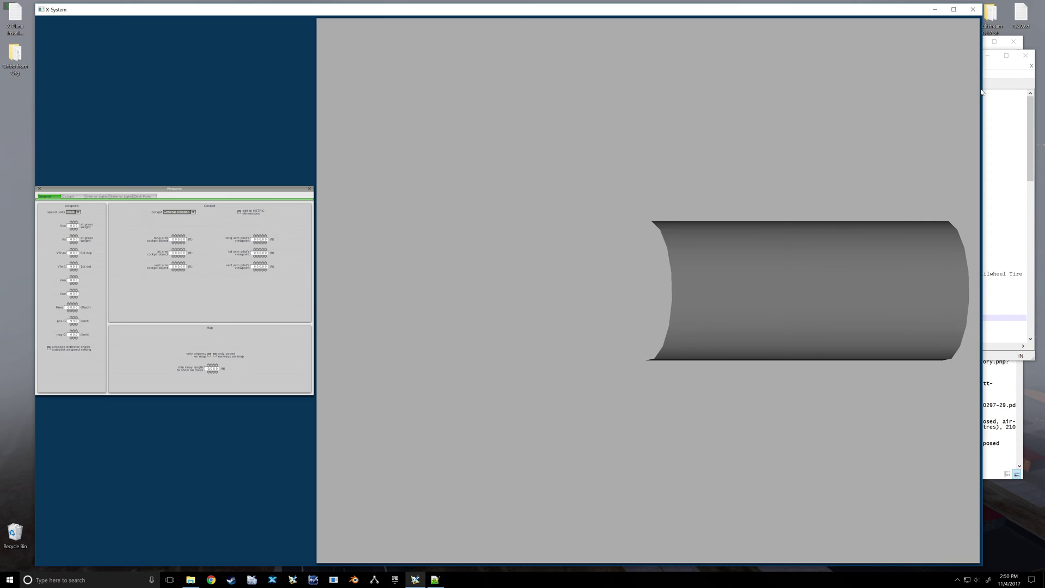
pyautogui.moveTo(985, 92); pyautogui.dragTo(578, 137)
pyautogui.moveTo(701, 55); pyautogui.dragTo(696, 19)
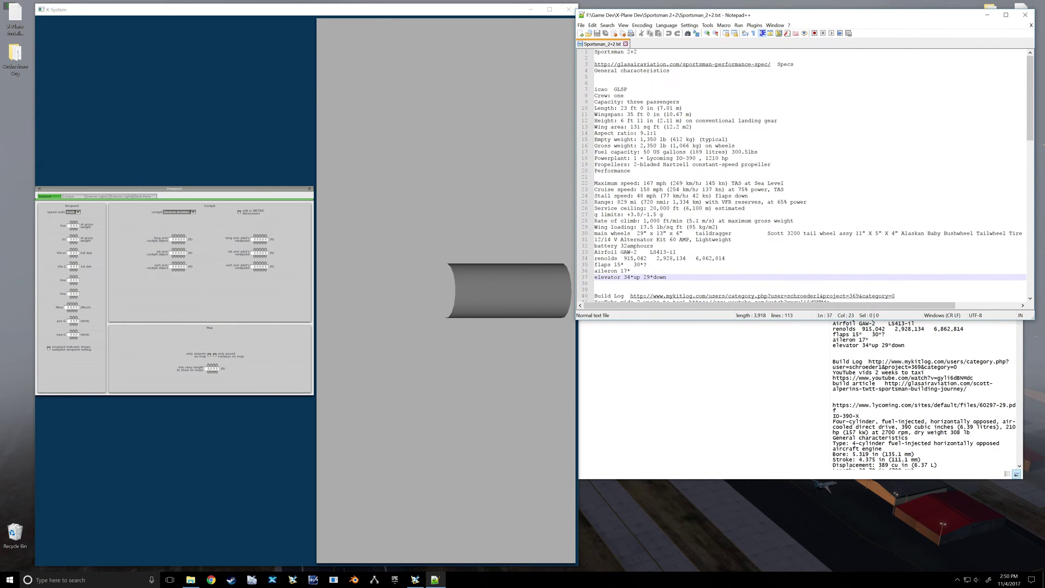
pyautogui.scroll(-1, 811, 174)
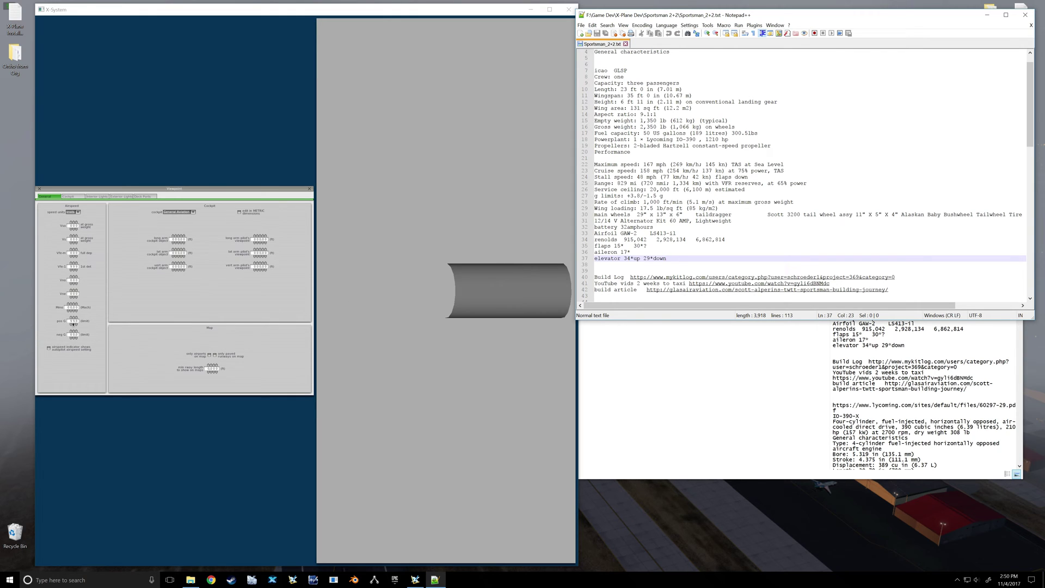
pyautogui.click(71, 324)
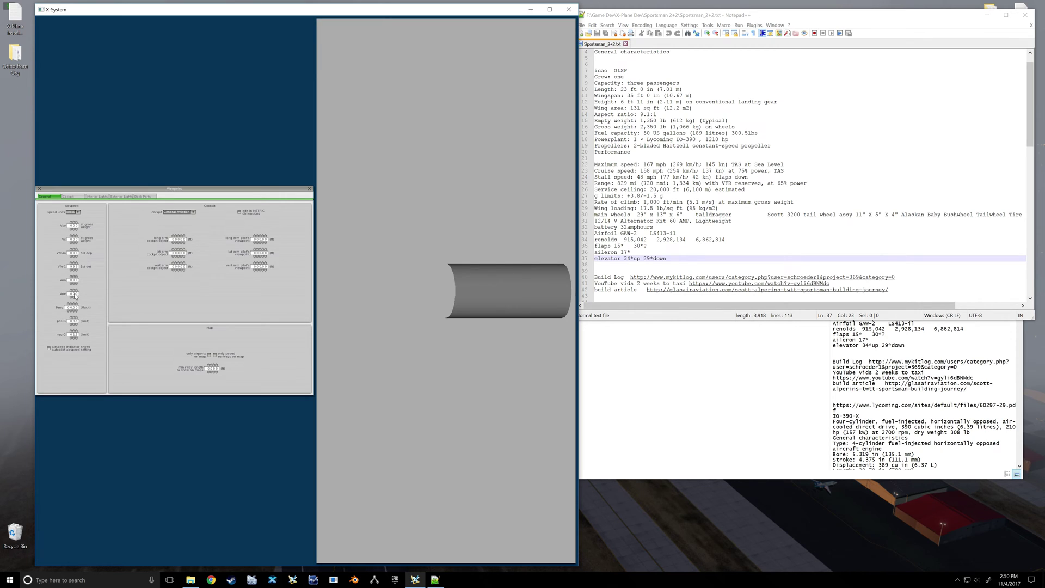
# Step: Switch the Viewpoint airspeed units to another unit, then step Vno up toward 163
pyautogui.moveTo(75, 296)
pyautogui.click(77, 211)
pyautogui.click(71, 211)
pyautogui.moveTo(75, 228)
pyautogui.moveTo(77, 283)
pyautogui.click(76, 276)
# Step: View the Cockpit tab of the Viewpoint settings
pyautogui.click(76, 197)
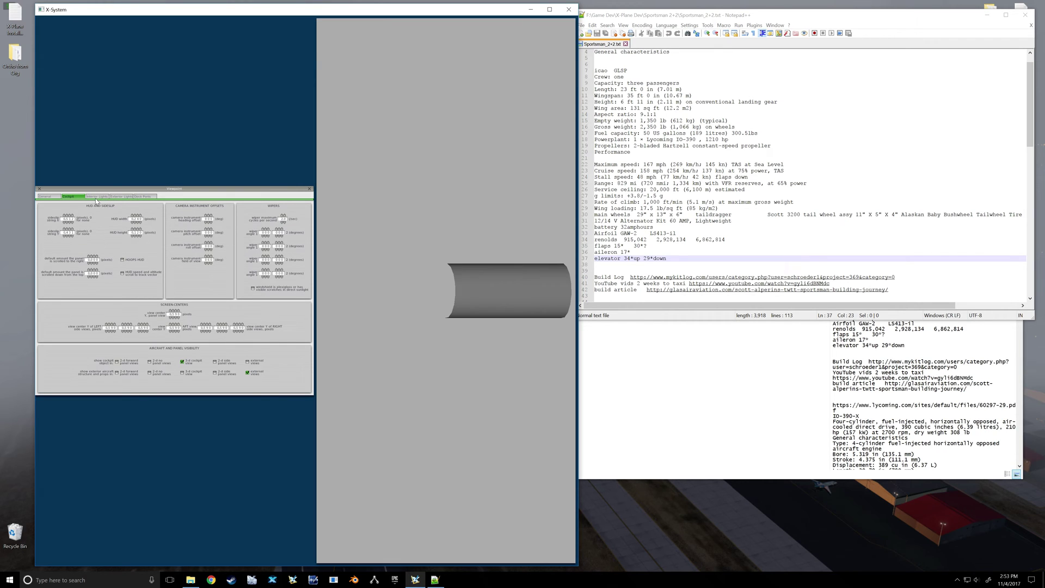
# Step: Close the Viewpoint panel and save the aircraft, dismissing the empty-weight warning
pyautogui.click(43, 197)
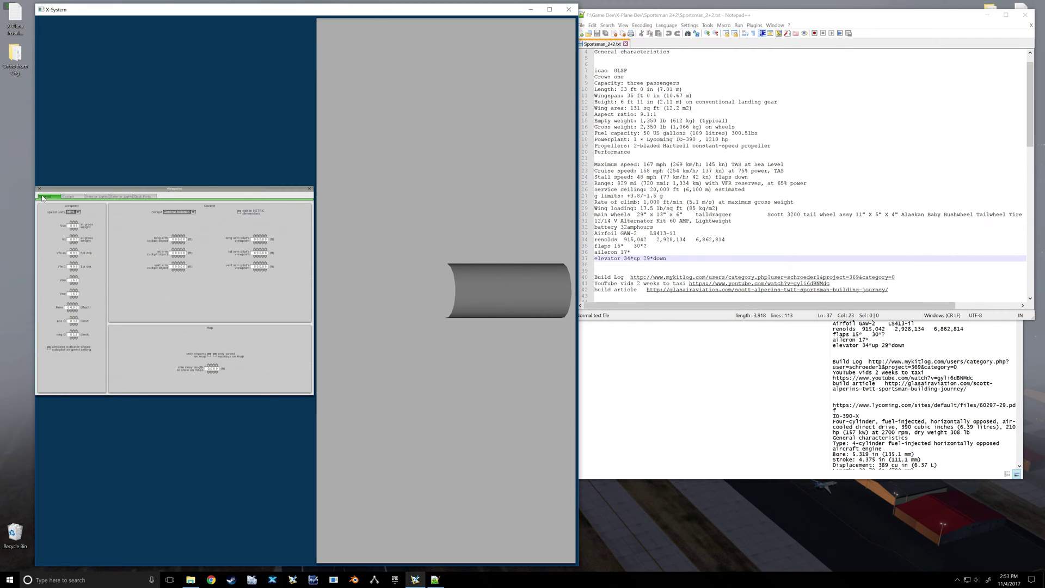
pyautogui.click(39, 188)
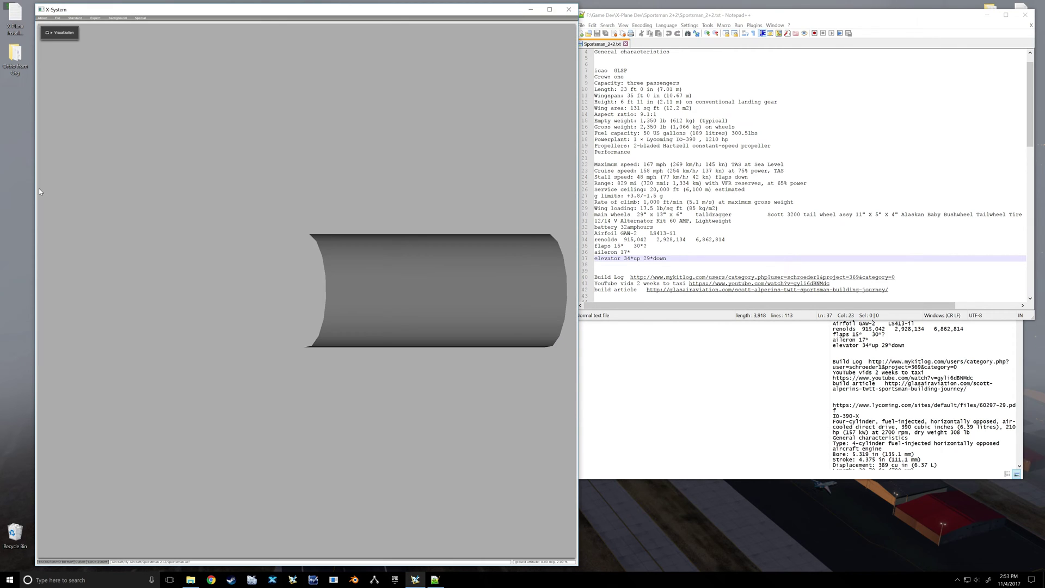
pyautogui.click(76, 18)
pyautogui.click(58, 18)
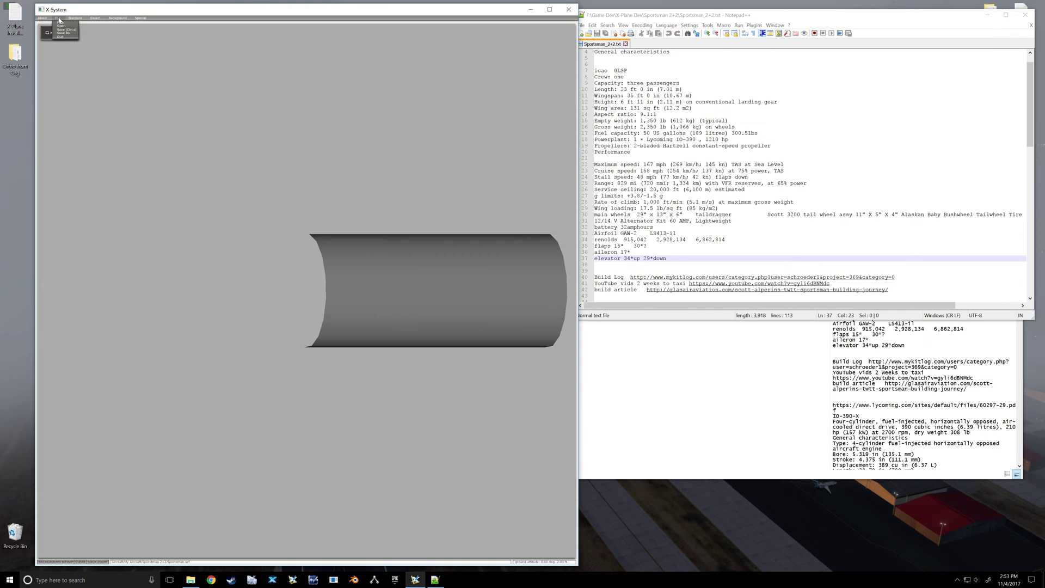
pyautogui.click(63, 30)
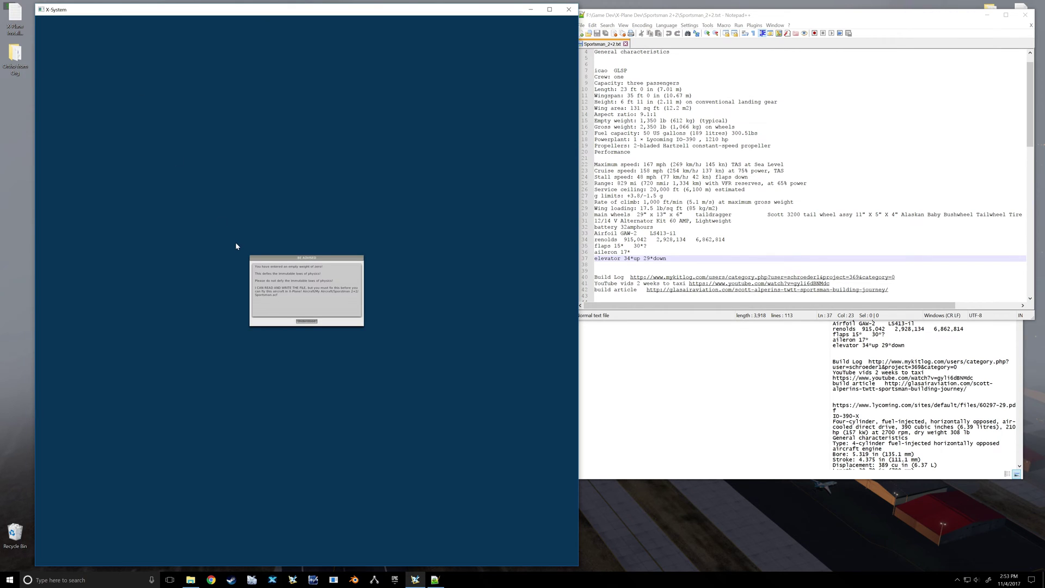
pyautogui.click(306, 322)
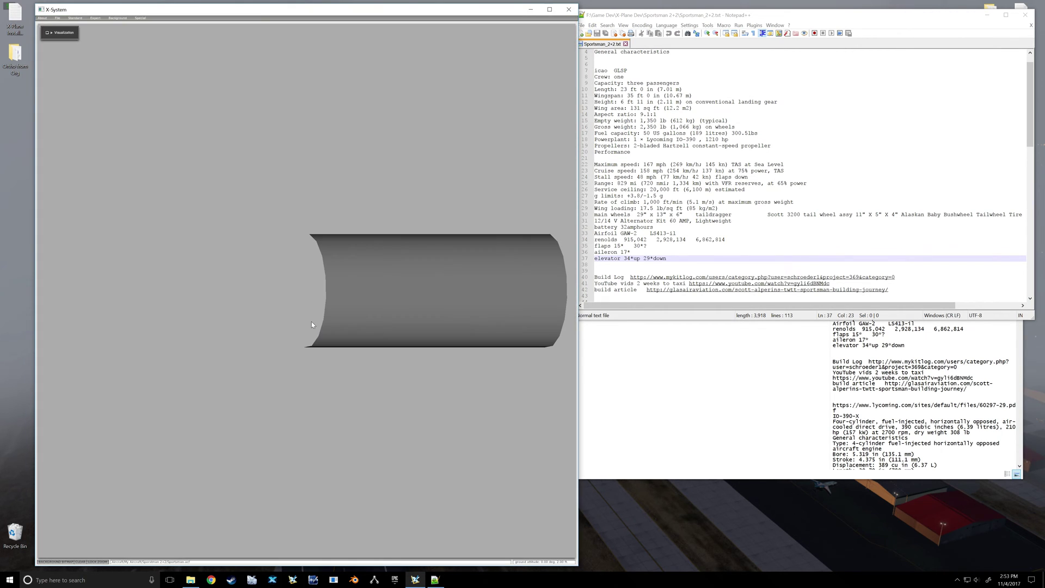
# Step: Open Engine Specs and pick out the 210 hp (160 kW) at 2700 rpm rating from the notes
pyautogui.click(75, 19)
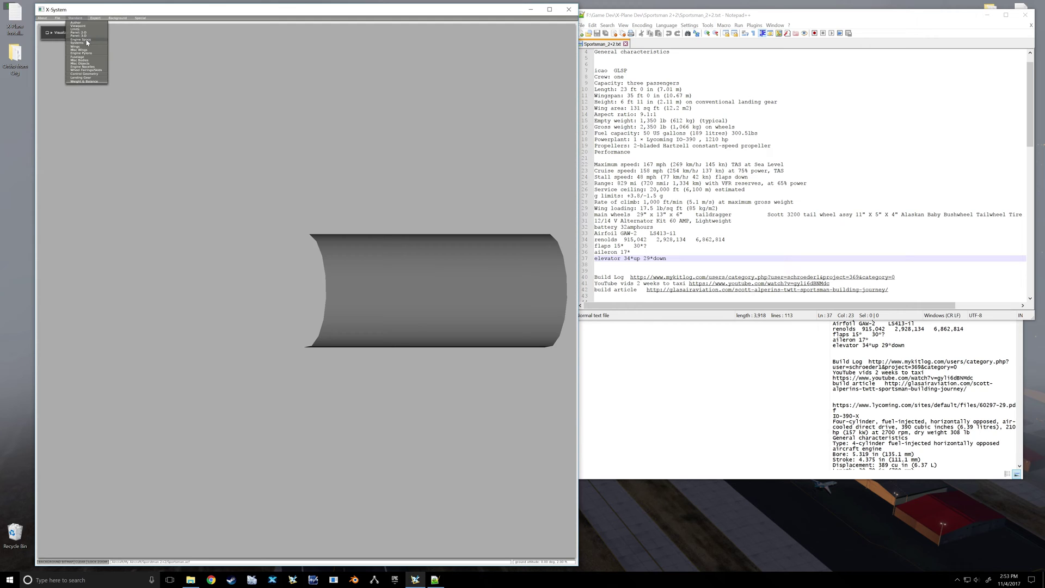
pyautogui.click(86, 39)
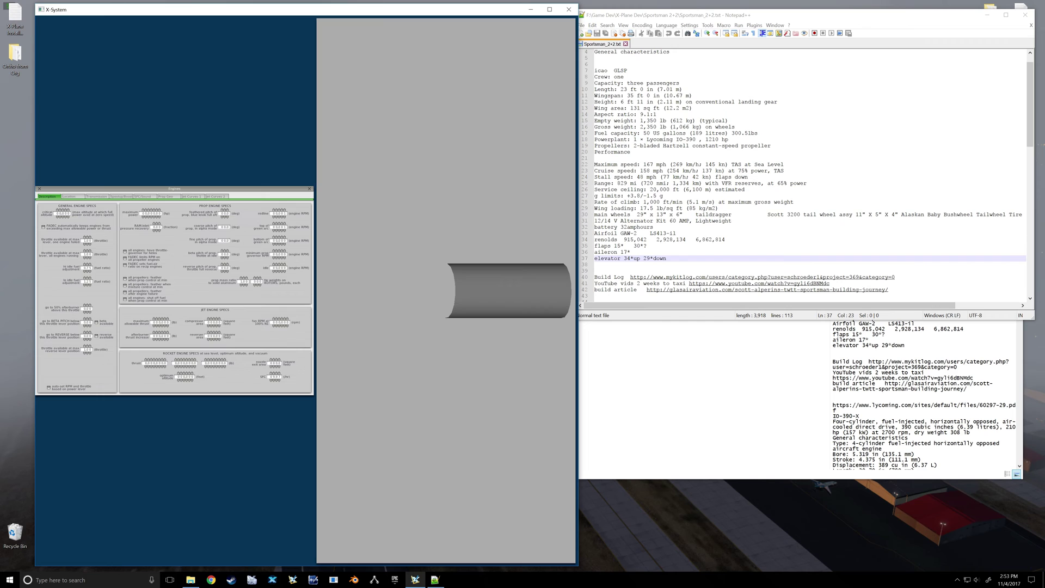
pyautogui.scroll(-11, 668, 162)
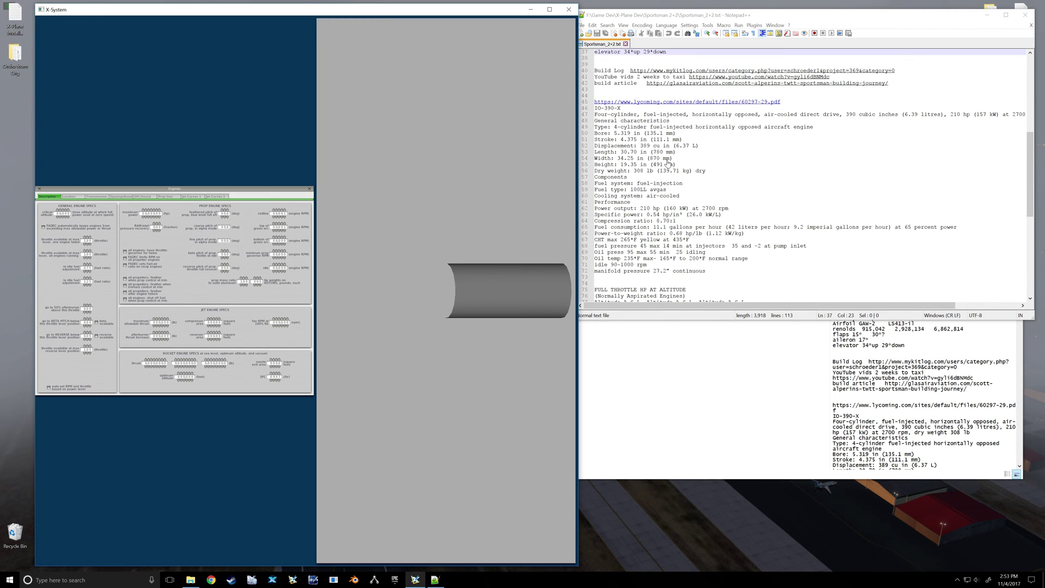
pyautogui.scroll(-2, 668, 162)
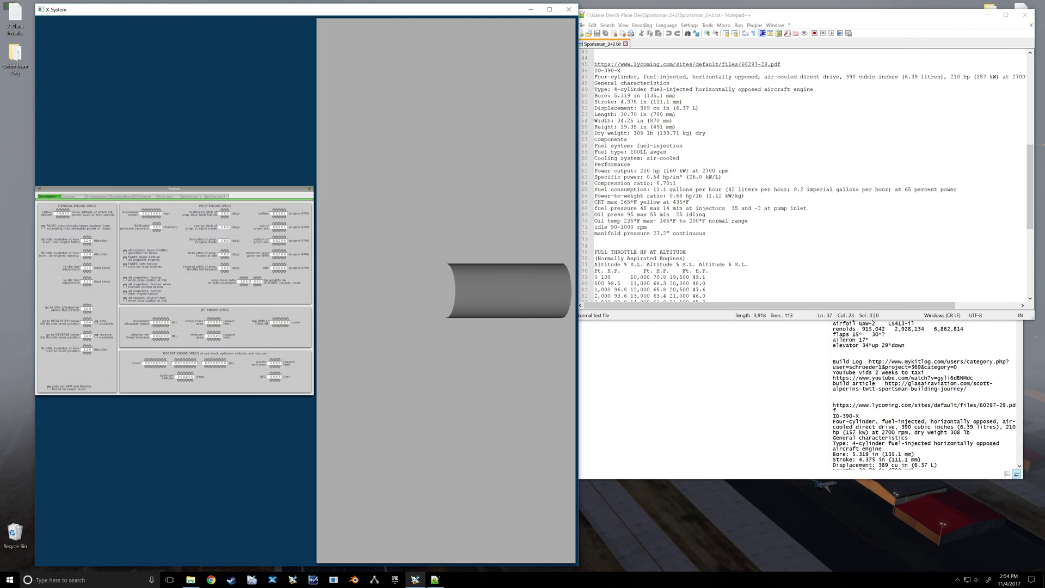
pyautogui.moveTo(640, 170); pyautogui.dragTo(729, 171)
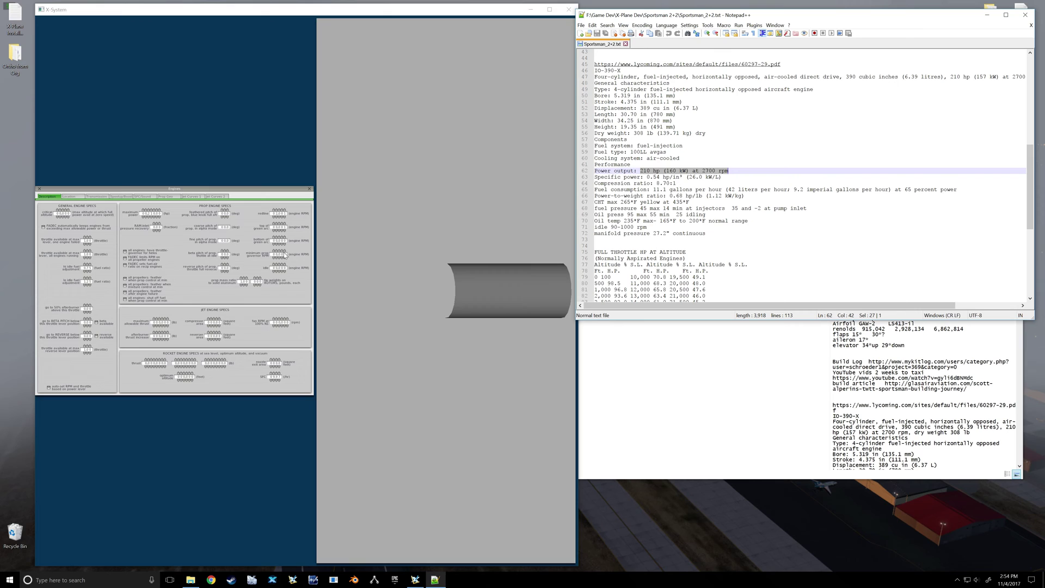
# Step: Raise the bottom of the green RPM arc to 100 and view the Location settings
pyautogui.click(279, 210)
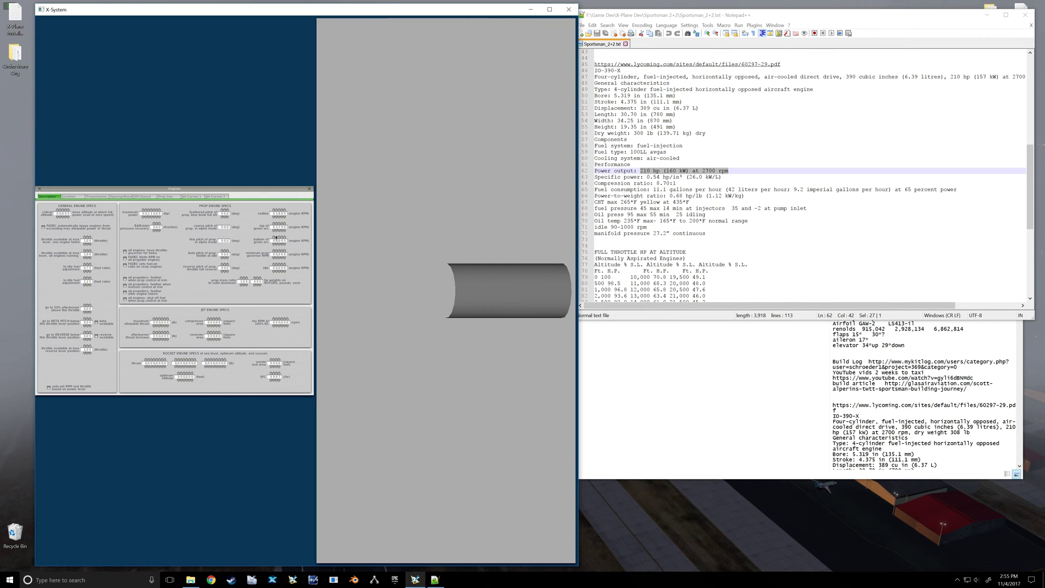
pyautogui.click(276, 238)
pyautogui.click(71, 197)
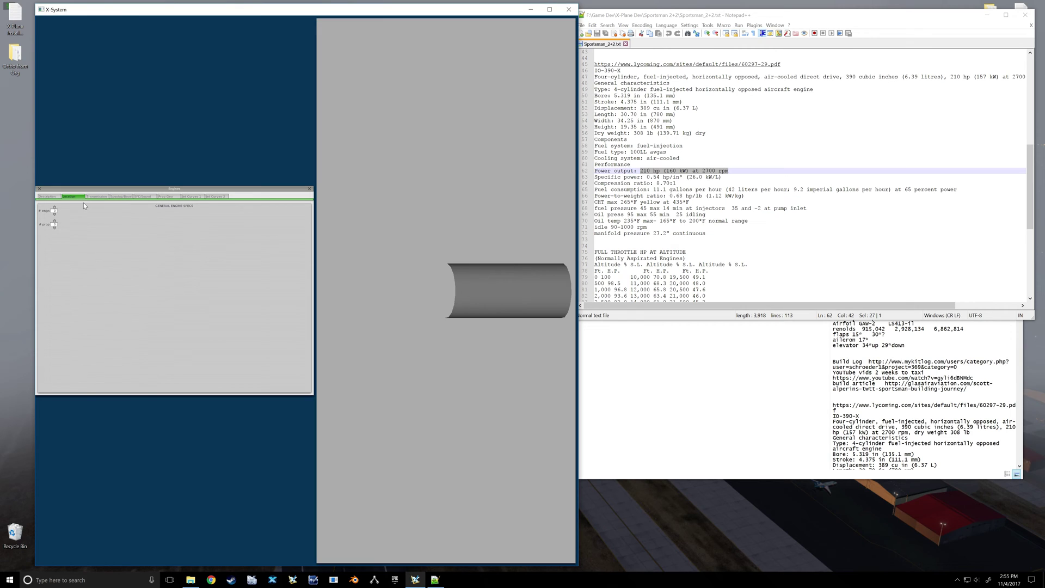
# Step: Set one injected recip engine with a constant-RPM propeller and adjust the prop radius
pyautogui.click(55, 207)
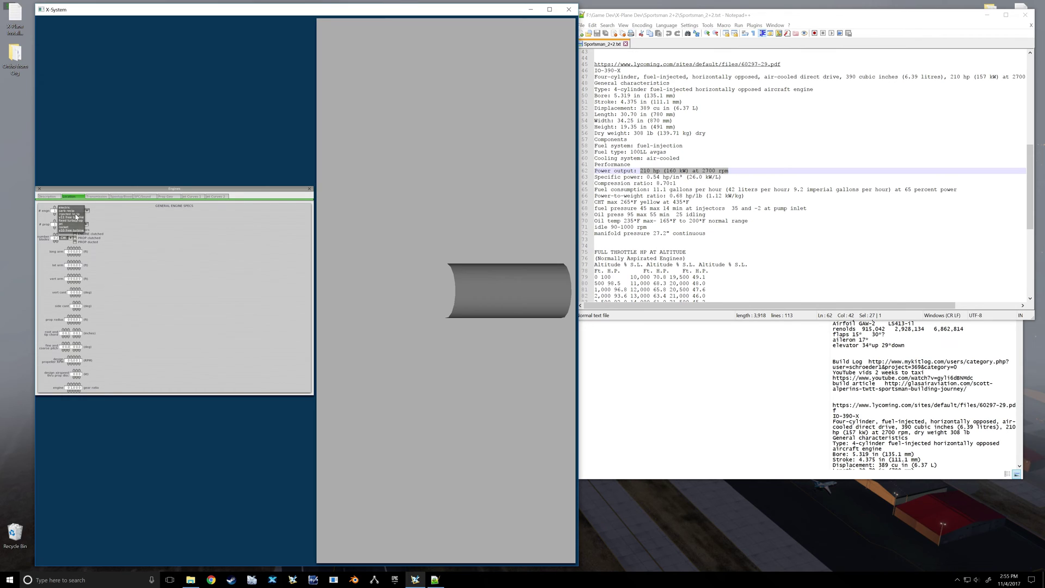
pyautogui.click(76, 214)
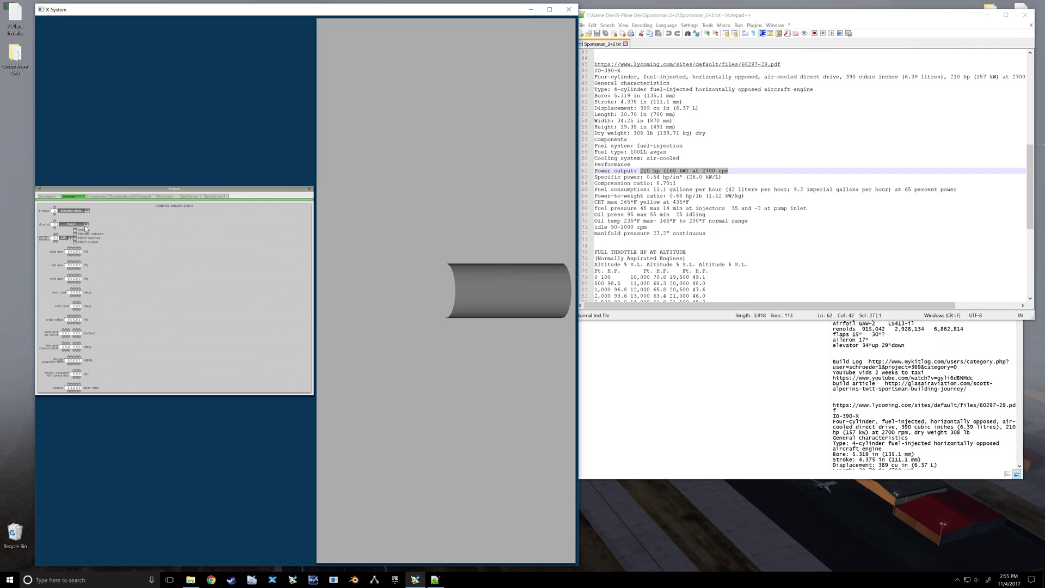
pyautogui.click(86, 225)
pyautogui.click(80, 228)
pyautogui.scroll(-10, 811, 174)
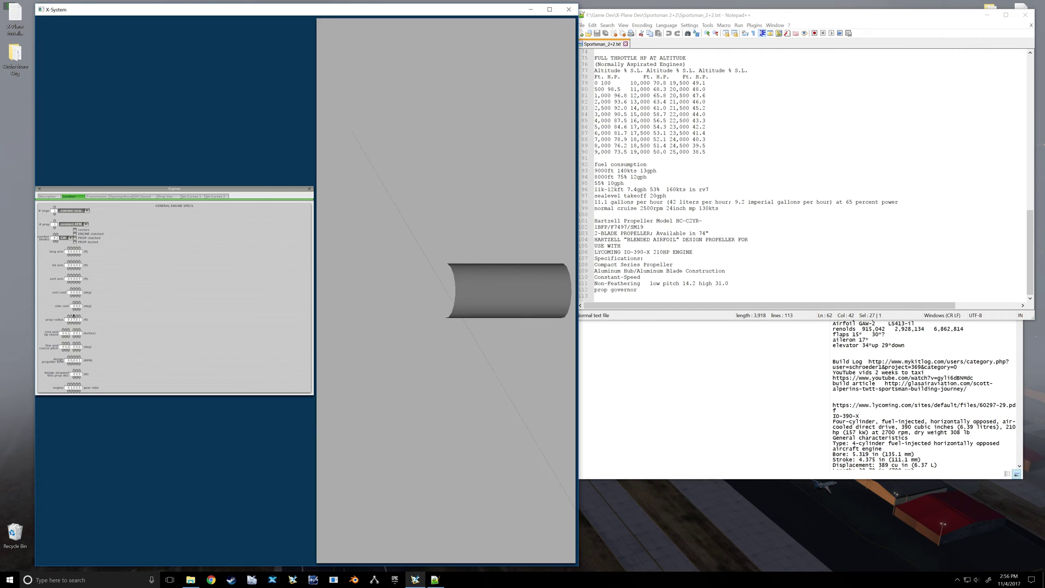
pyautogui.click(79, 323)
# Step: Set the blade root chord, widen the tip chord, and increase the prop design airspeed
pyautogui.click(64, 329)
pyautogui.click(76, 330)
pyautogui.click(76, 330)
pyautogui.click(77, 330)
pyautogui.click(73, 371)
pyautogui.click(98, 197)
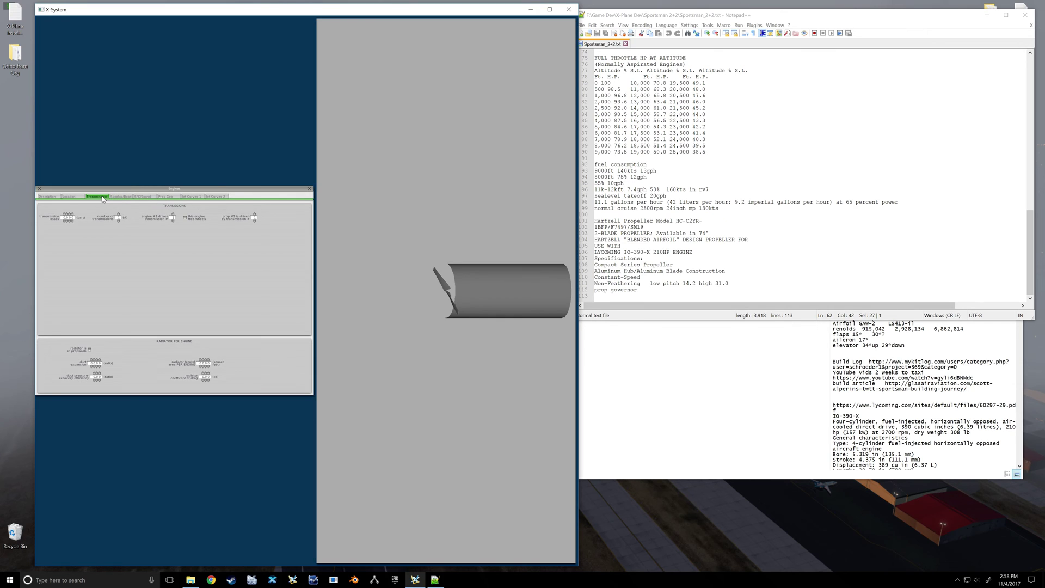
# Step: Look through the SFC/Sound and Prop Geo engine pages, then return to Description
pyautogui.click(144, 197)
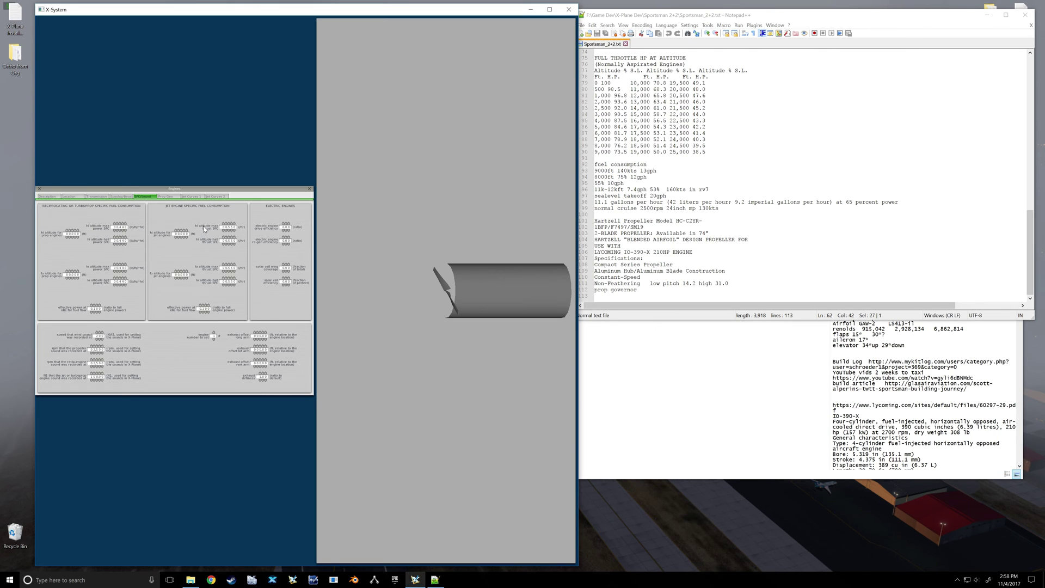
pyautogui.click(166, 197)
pyautogui.click(47, 197)
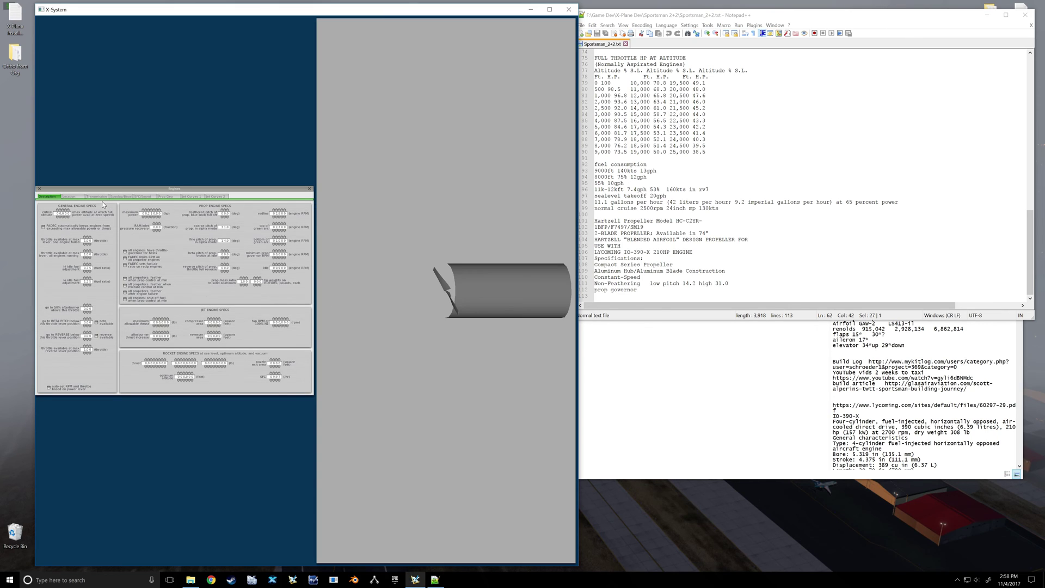
# Step: Close Engine Specs, save the aircraft past the empty-weight warning, and open Systems
pyautogui.click(39, 190)
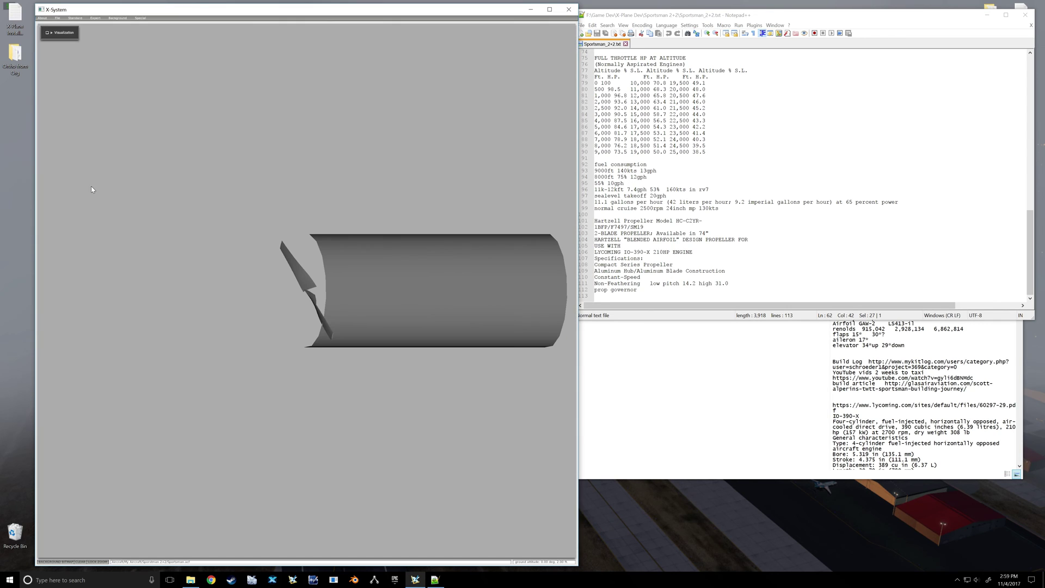
pyautogui.click(64, 19)
pyautogui.click(61, 32)
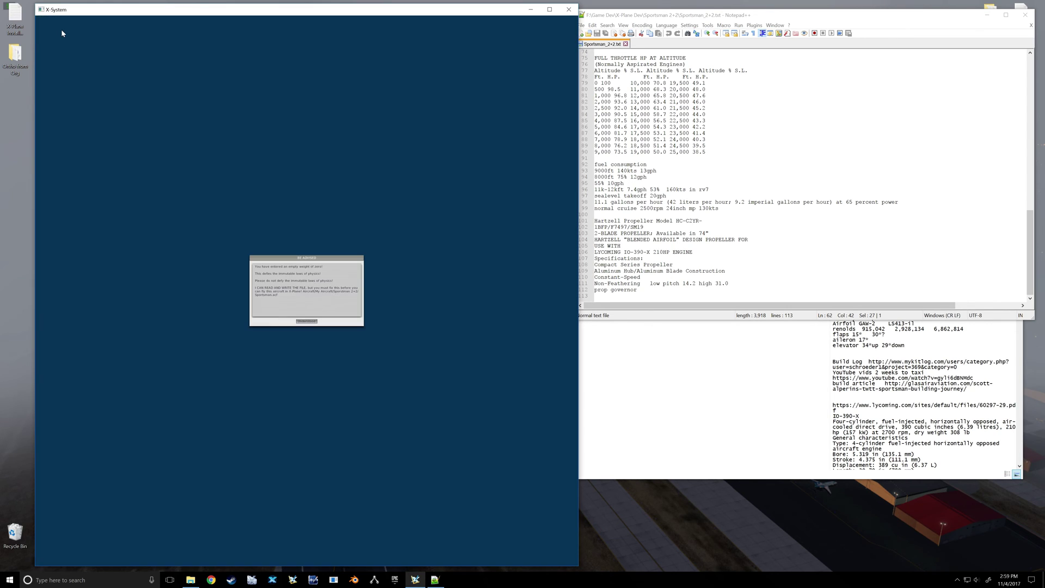
pyautogui.press('Return')
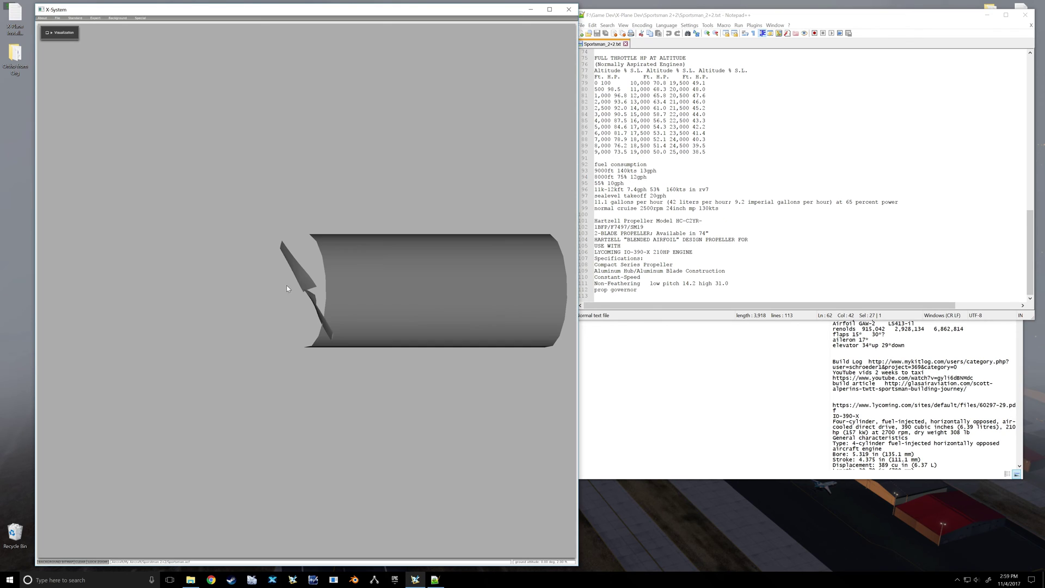
pyautogui.click(76, 18)
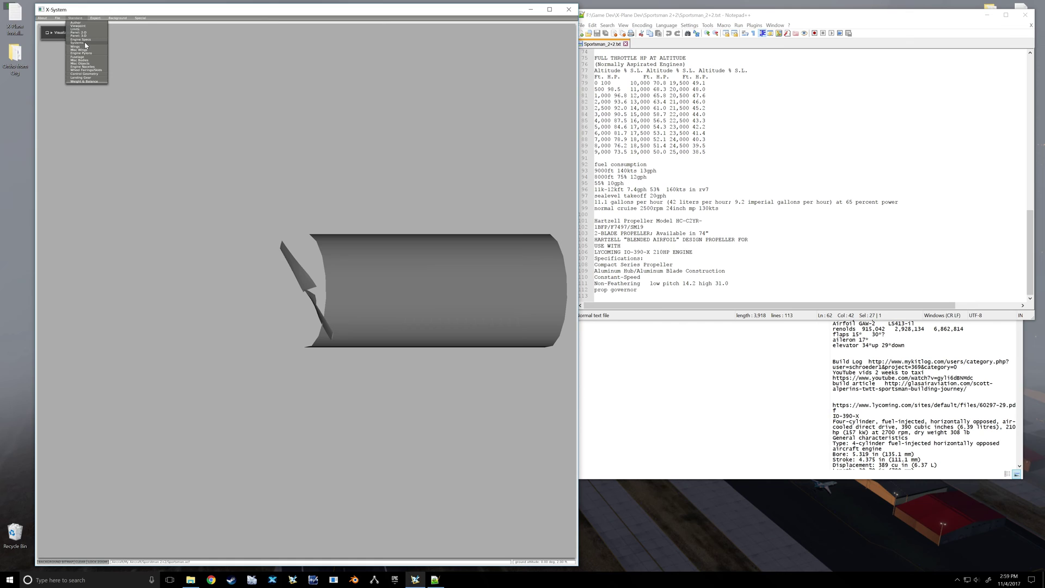
pyautogui.click(85, 42)
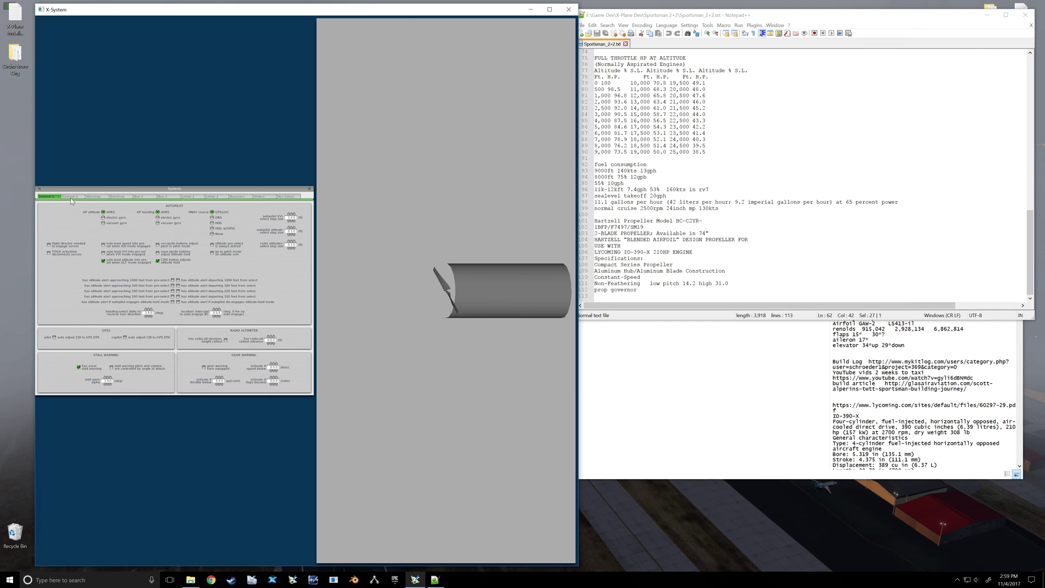
# Step: Check the Electrical tab's battery and bus fields against the notes, then close Systems
pyautogui.click(118, 196)
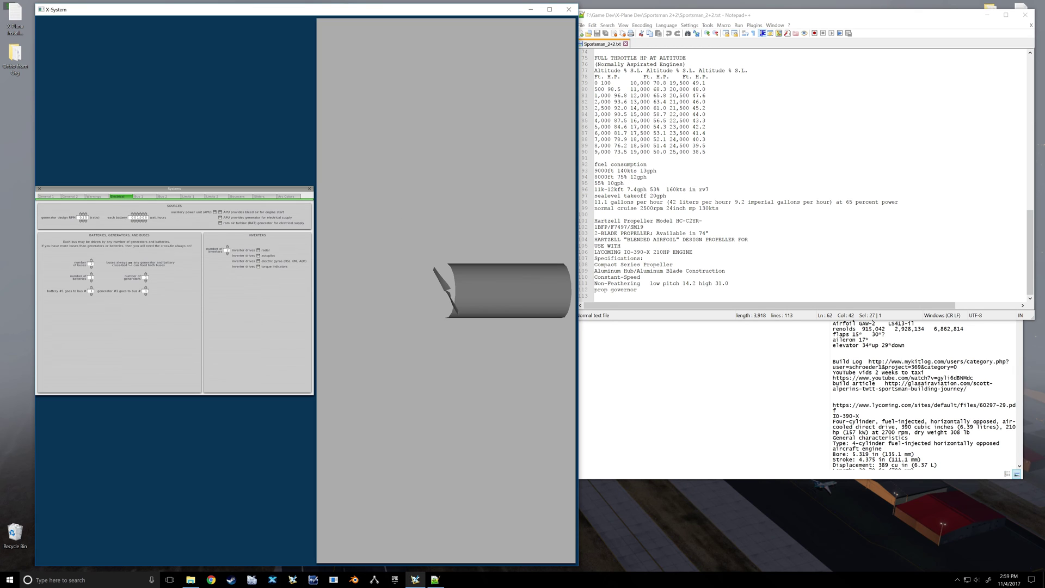
pyautogui.scroll(5, 814, 176)
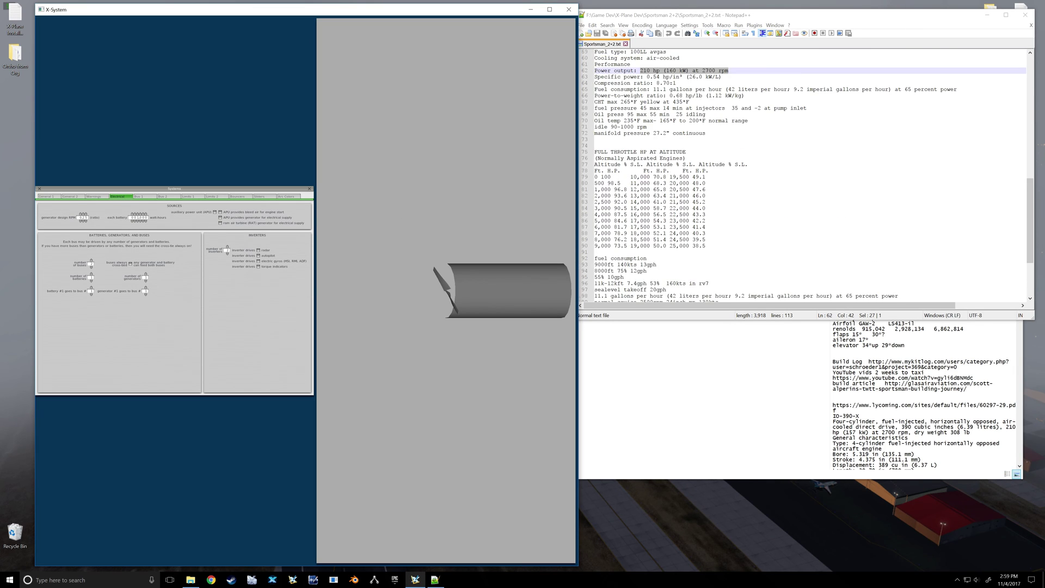
pyautogui.scroll(-5, 814, 175)
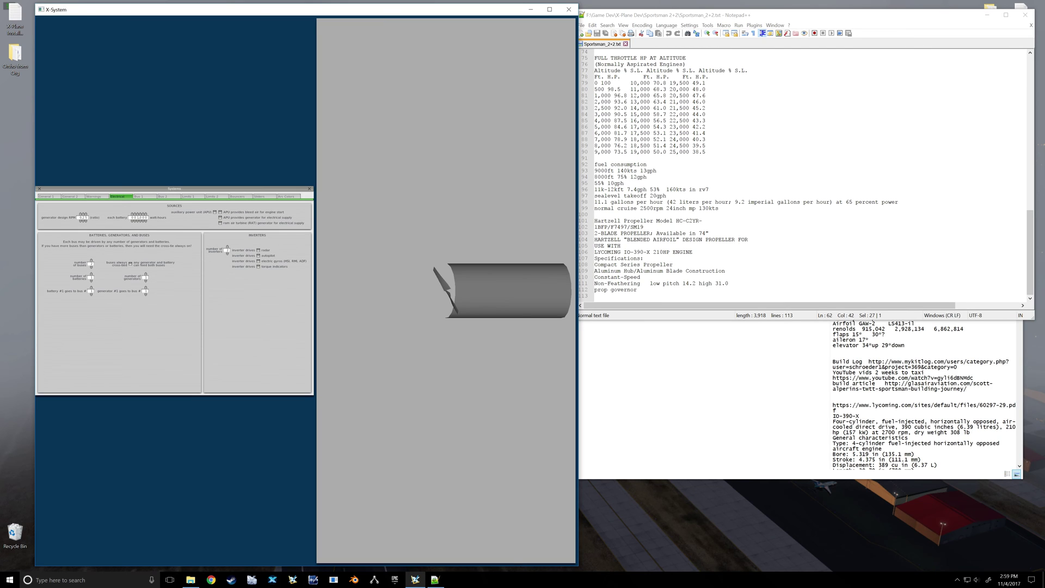
pyautogui.scroll(6, 814, 175)
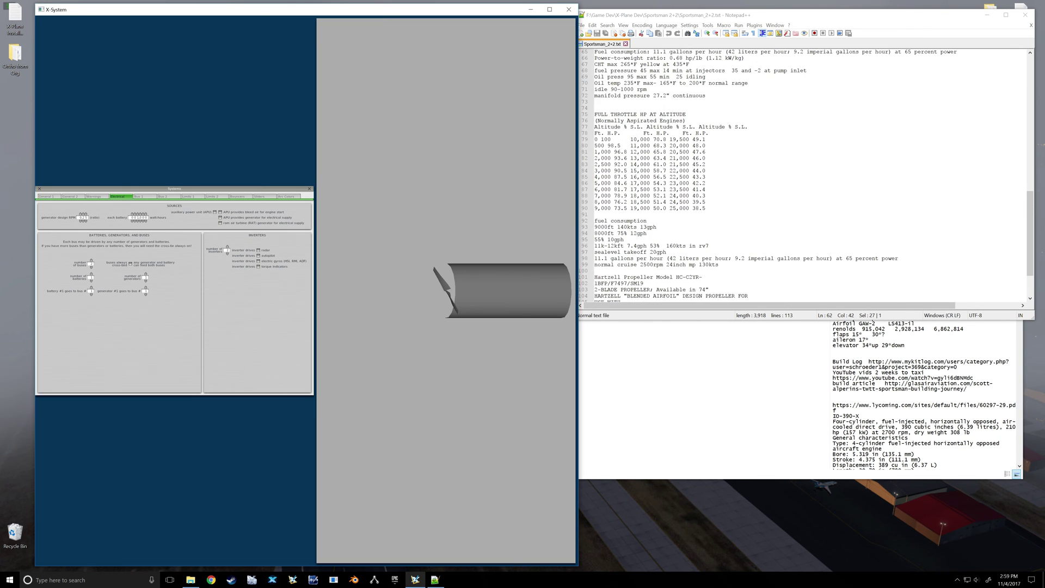
pyautogui.scroll(10, 814, 175)
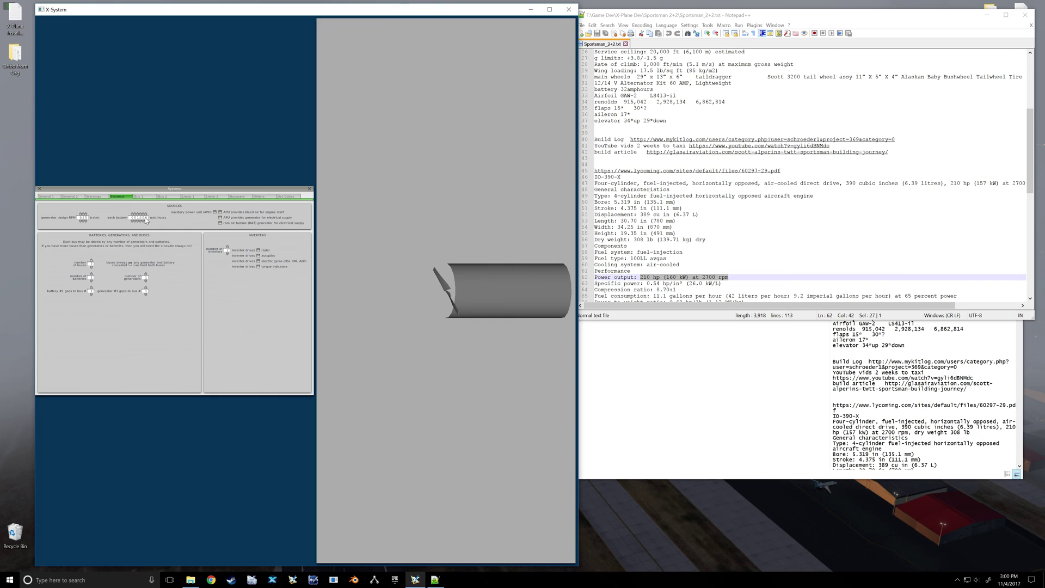
pyautogui.moveTo(146, 220)
pyautogui.click(39, 189)
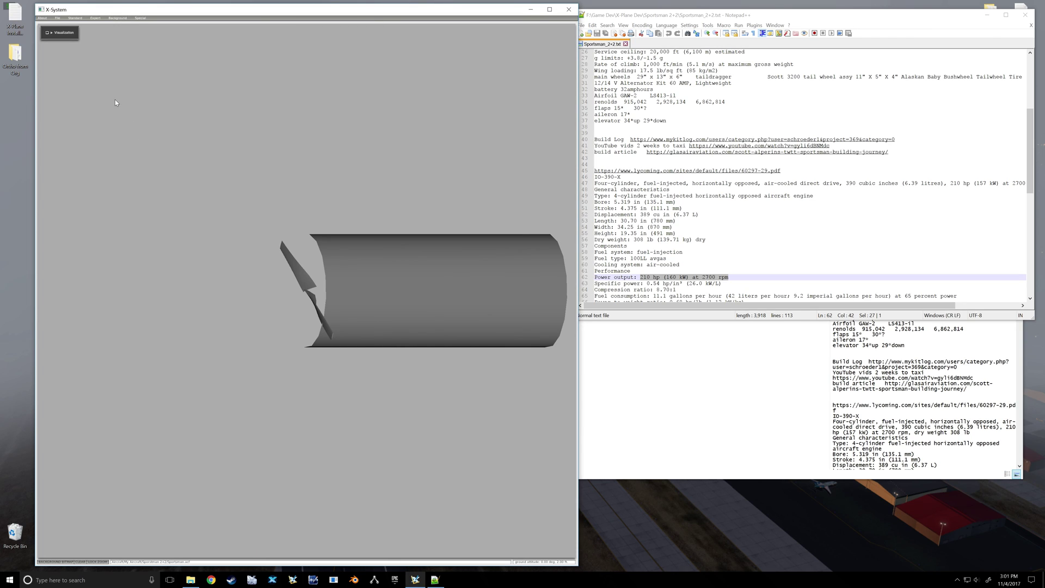
pyautogui.click(77, 19)
# Step: Save the aircraft once more and acknowledge the empty-weight warning
pyautogui.click(76, 18)
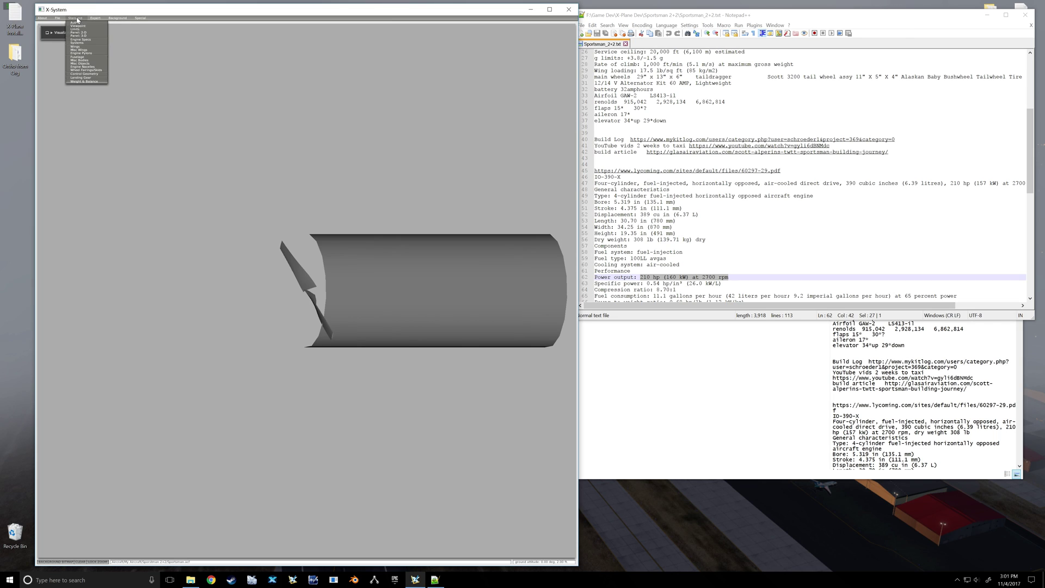
pyautogui.click(57, 19)
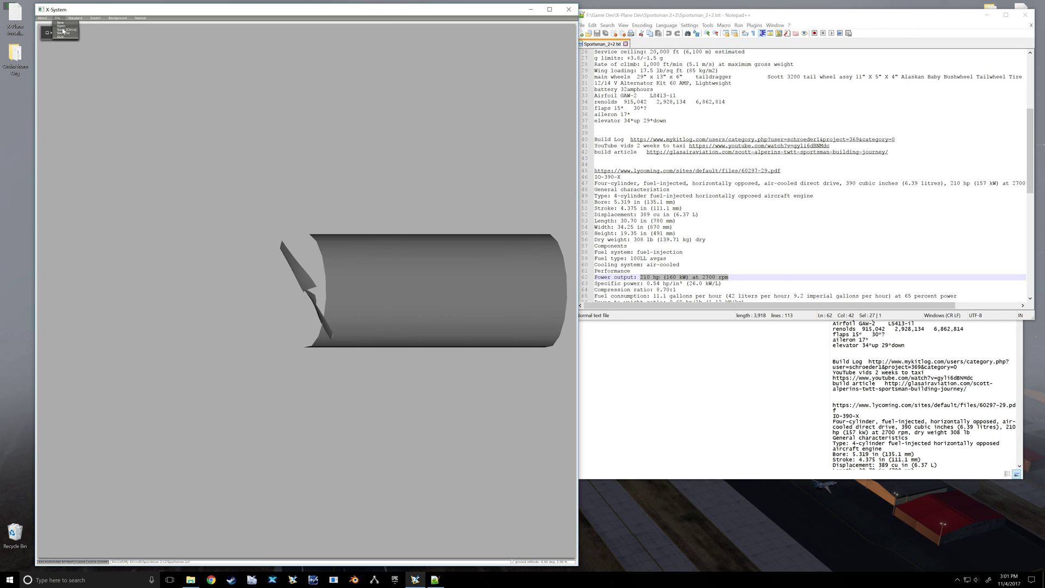
pyautogui.click(61, 29)
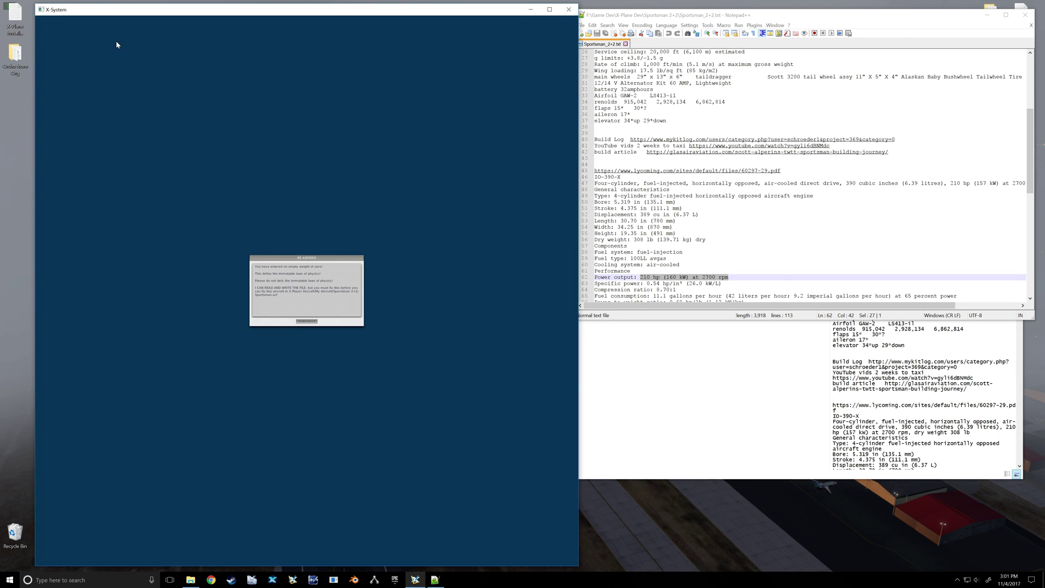
pyautogui.click(307, 321)
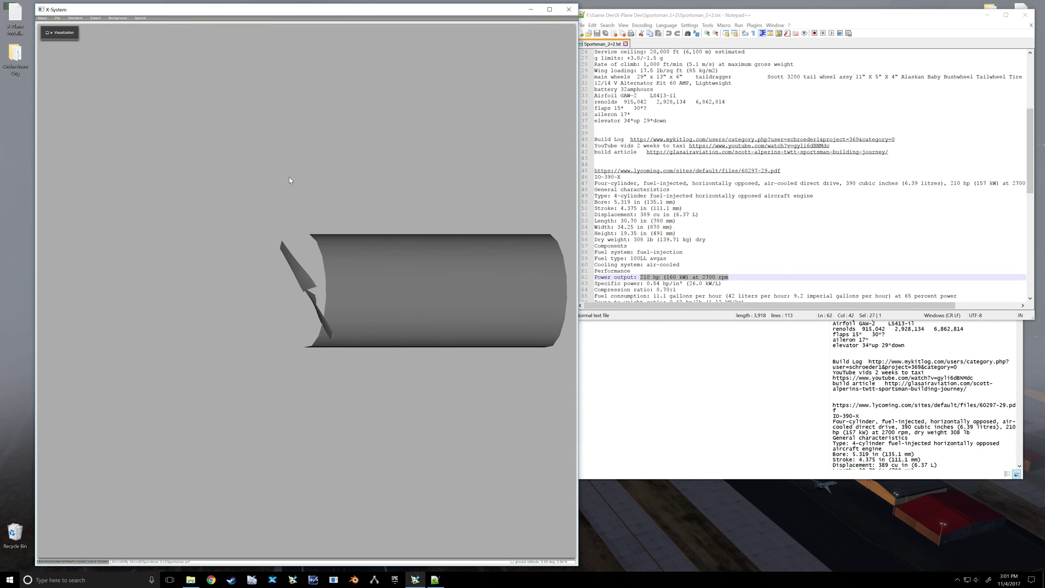